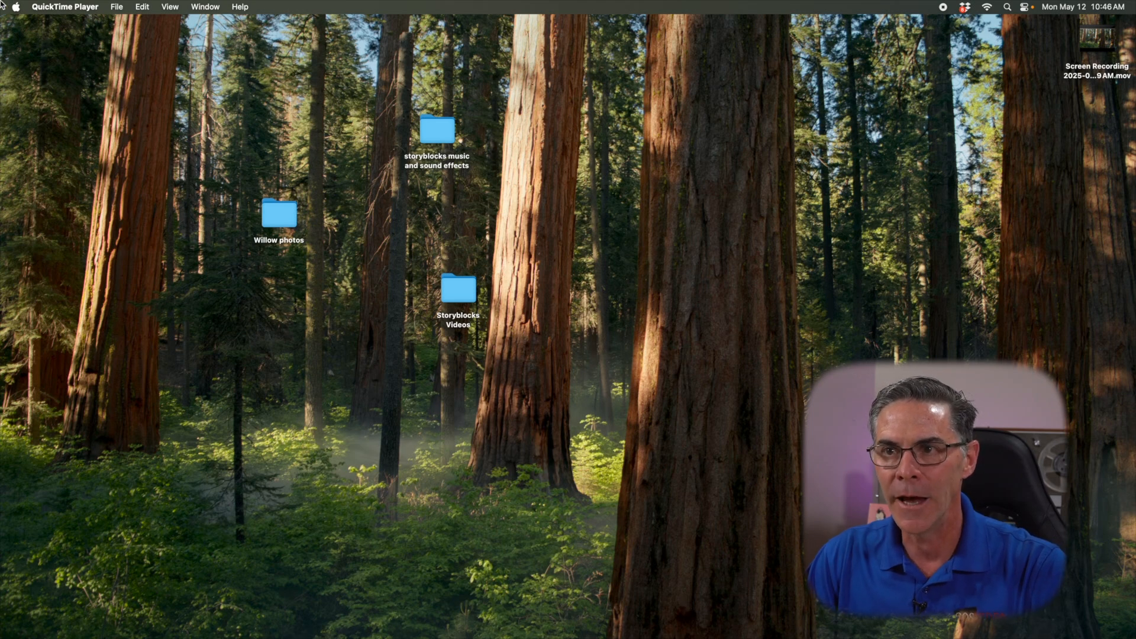
- View the Mac's chip, memory and macOS version, and close the system information window
{"action": "left_click", "coordinate": [18, 9]}
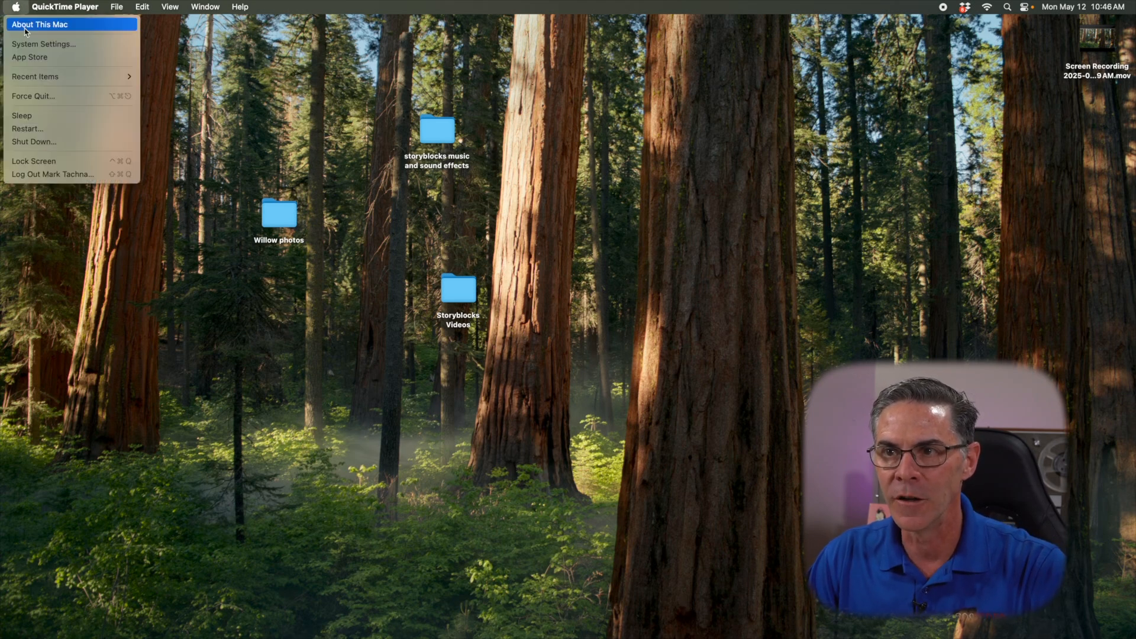
{"action": "left_click", "coordinate": [22, 25]}
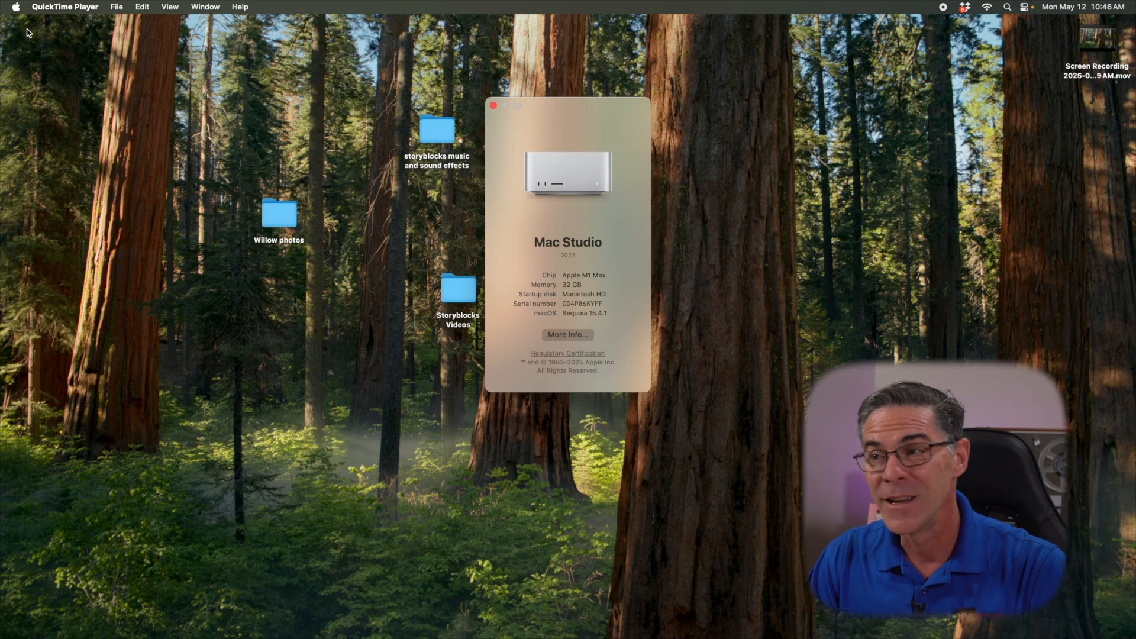
{"action": "left_click", "coordinate": [493, 106]}
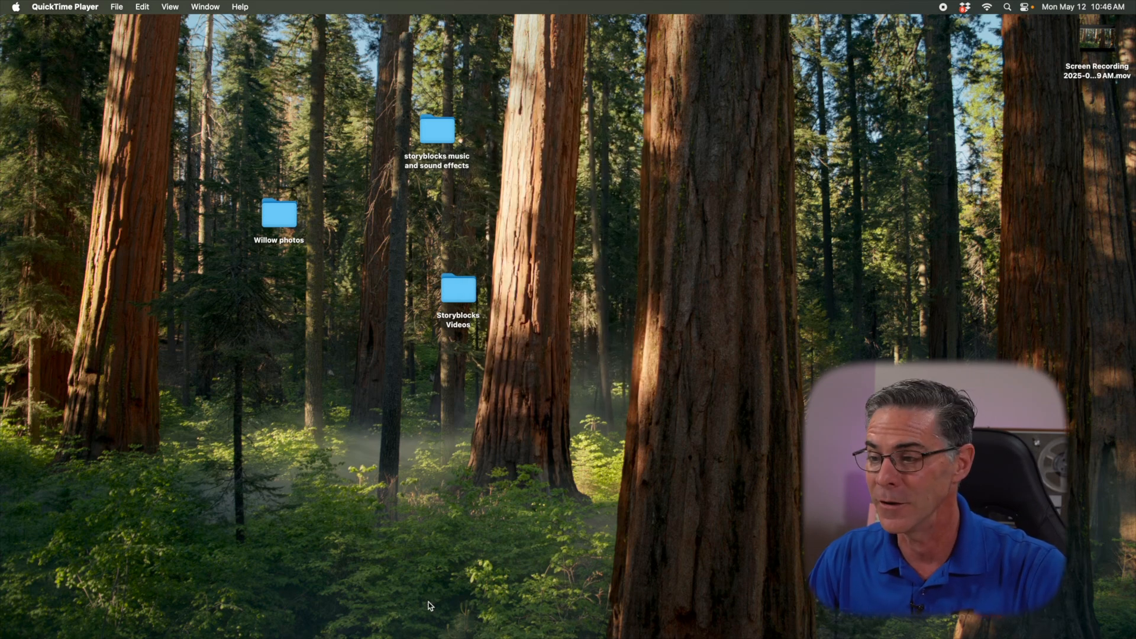
- Switch to Final Cut Pro and check which version is installed
{"action": "mouse_move", "coordinate": [520, 636]}
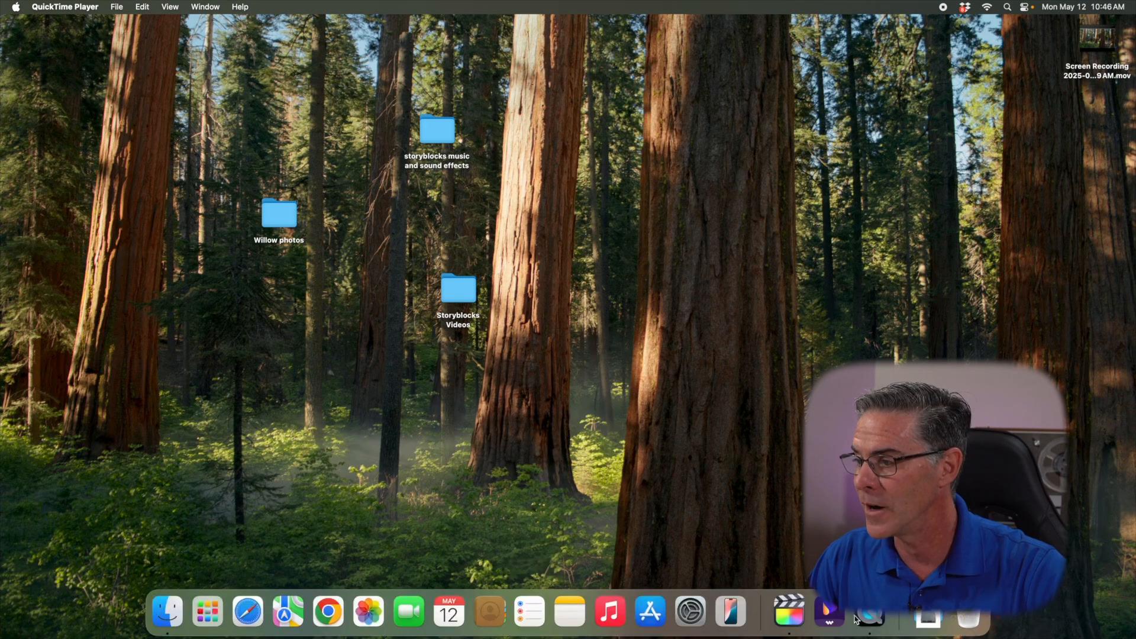
{"action": "left_click", "coordinate": [788, 618]}
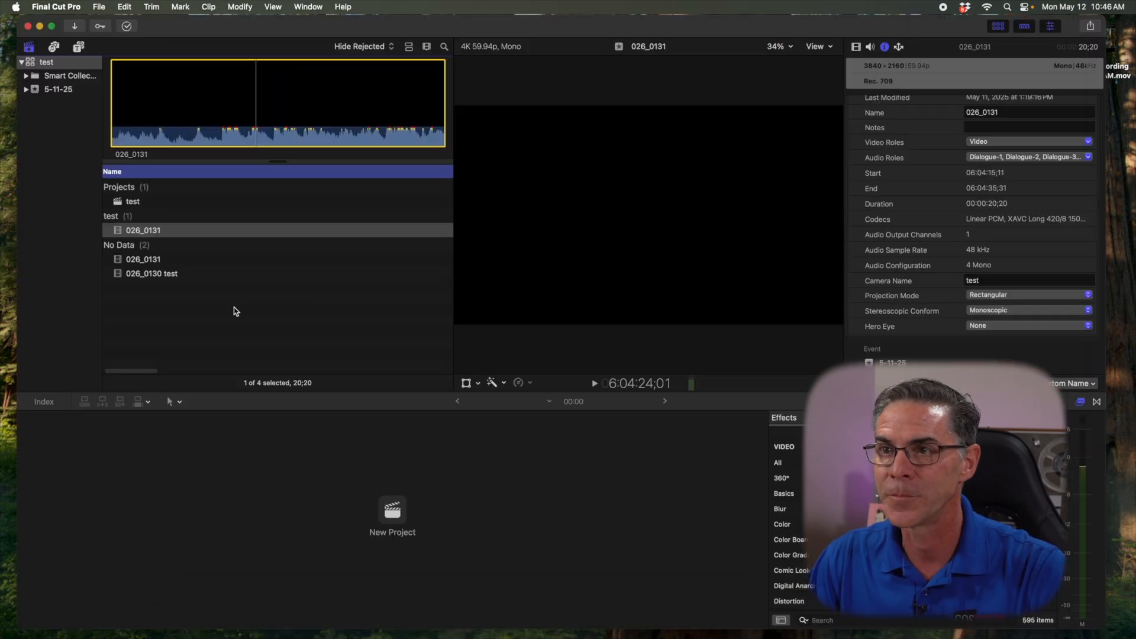
{"action": "left_click", "coordinate": [52, 7]}
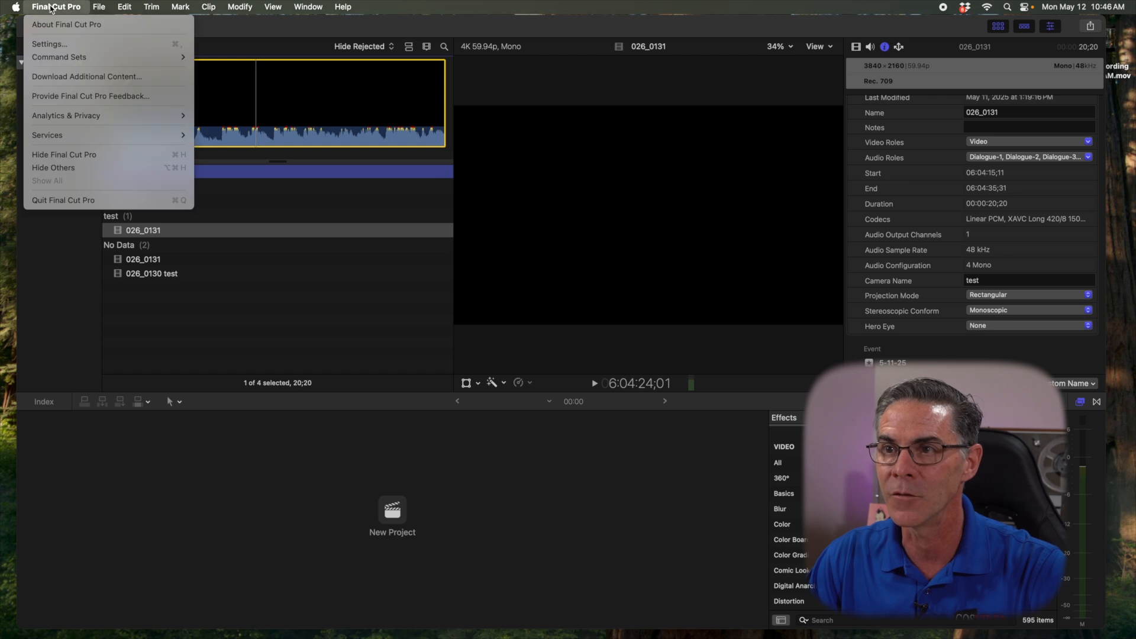
{"action": "left_click", "coordinate": [57, 25]}
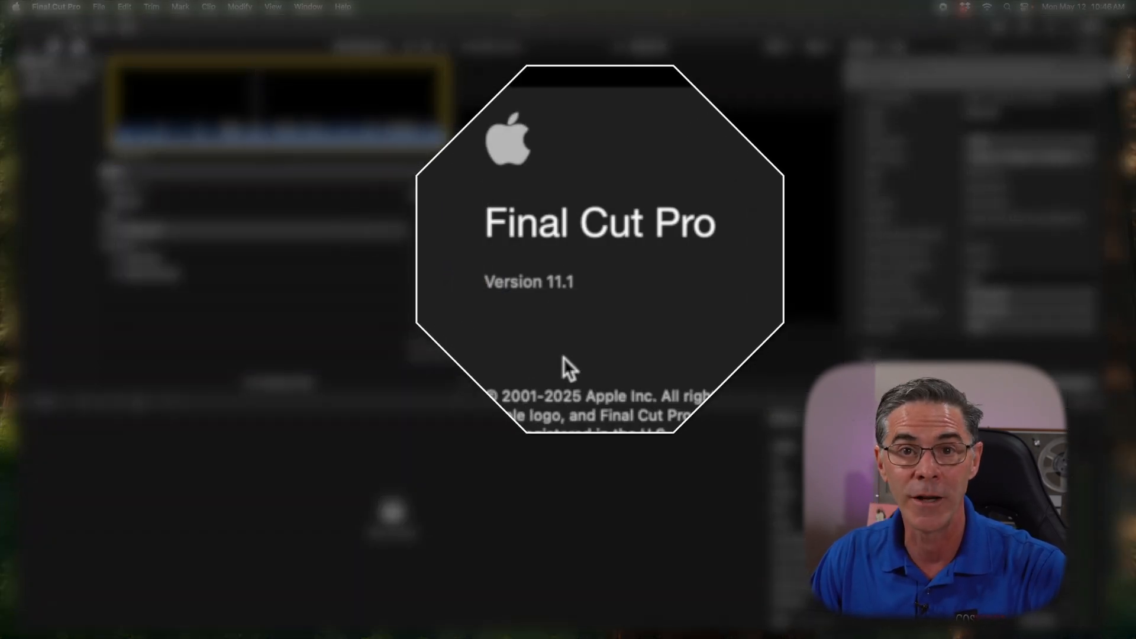
- Select clip 026_0131 in the test group and play part of it from before its midpoint to check its picture and audio
{"action": "left_click", "coordinate": [125, 233]}
{"action": "left_click", "coordinate": [114, 235]}
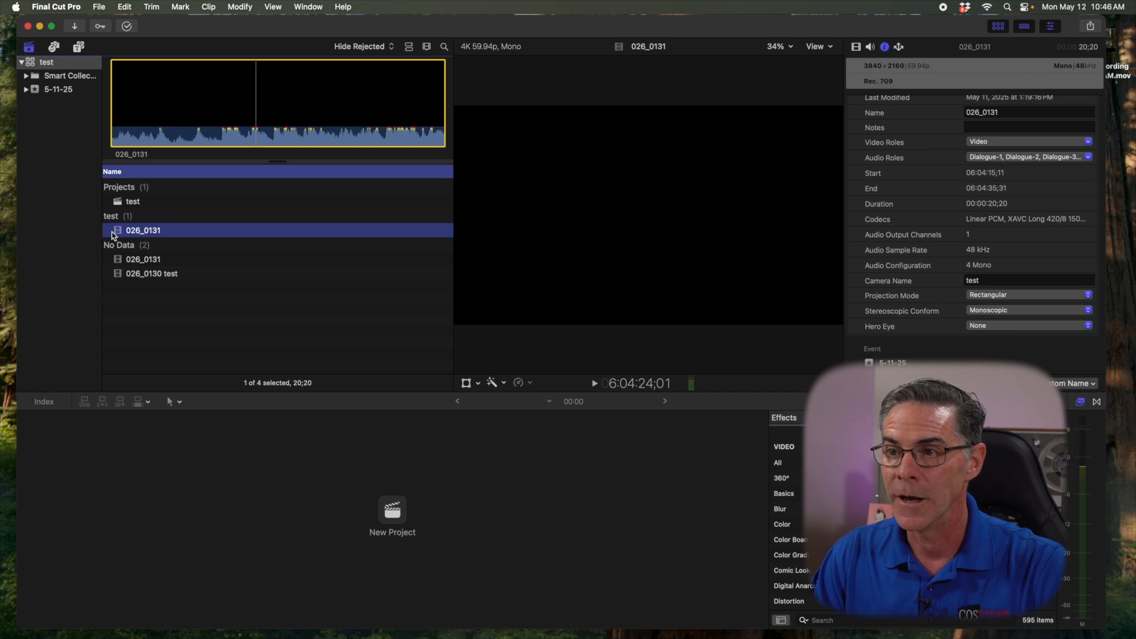
{"action": "scroll", "coordinate": [112, 232], "scroll_direction": "right", "scroll_amount": 2}
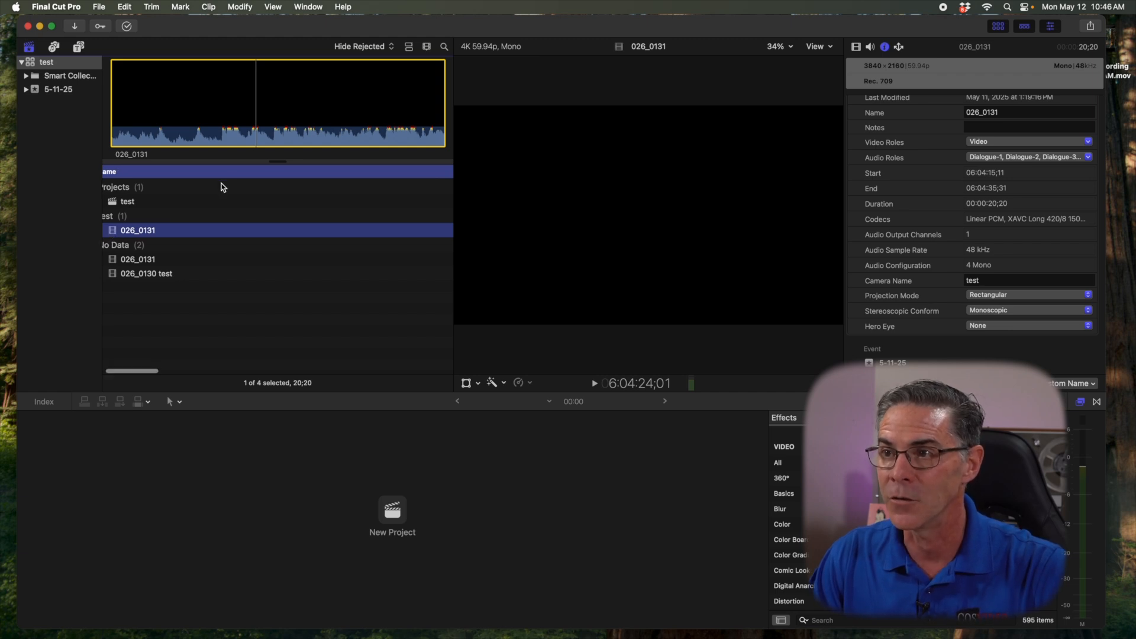
{"action": "left_click", "coordinate": [198, 96]}
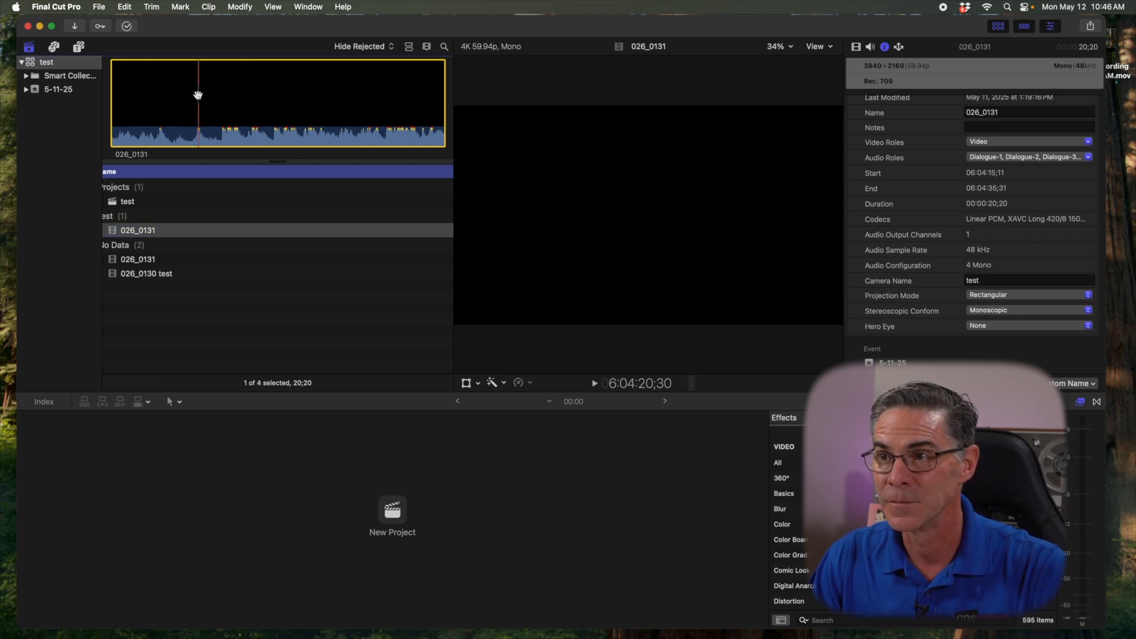
{"action": "key", "text": "space"}
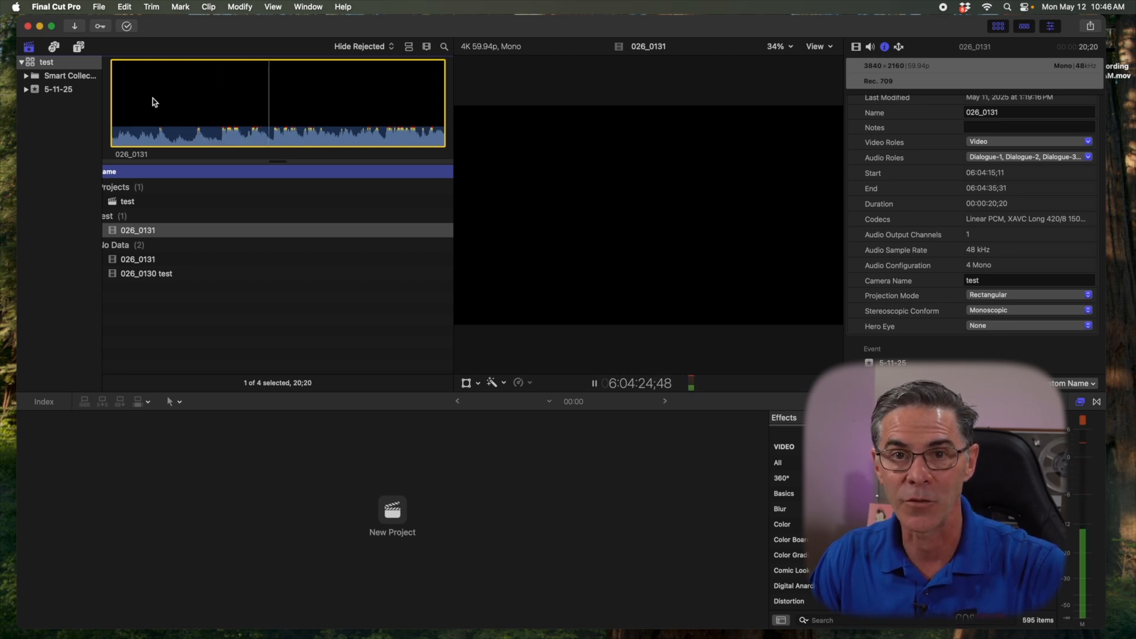
{"action": "key", "text": "space"}
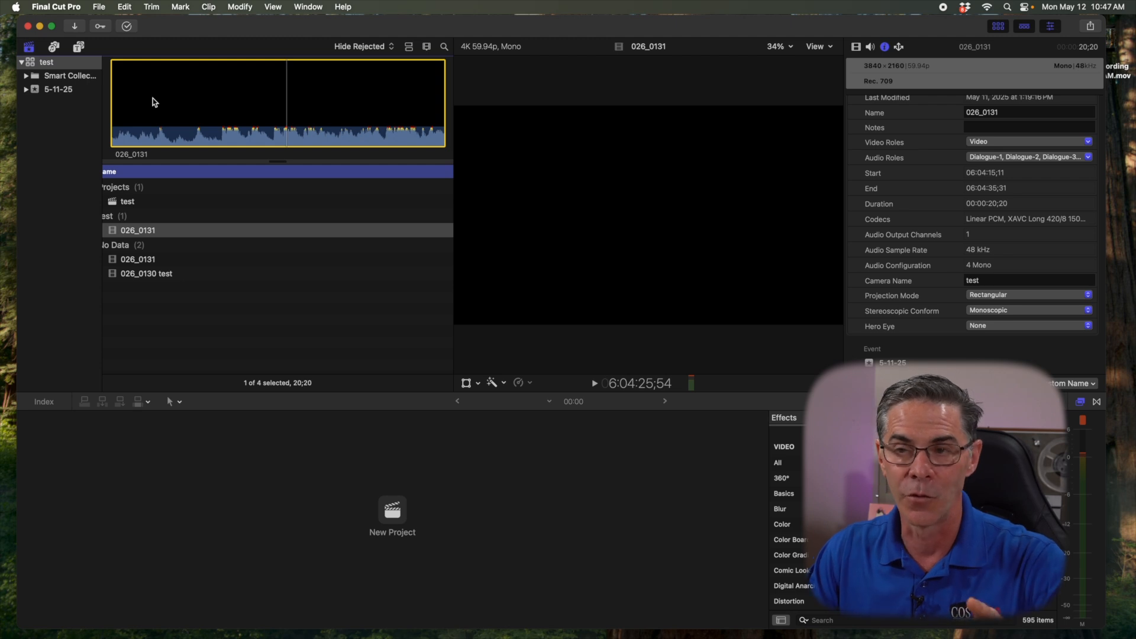
- Quit Final Cut Pro and switch to Wondershare UniConverter
{"action": "mouse_move", "coordinate": [610, 630]}
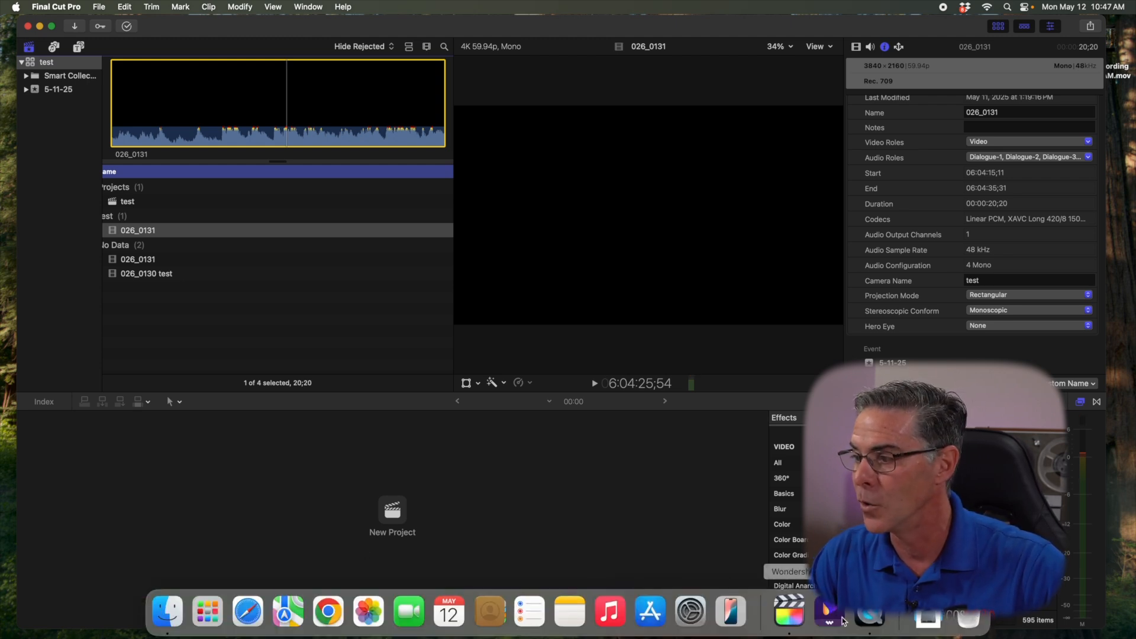
{"action": "left_click", "coordinate": [612, 499]}
{"action": "key", "text": "super+q"}
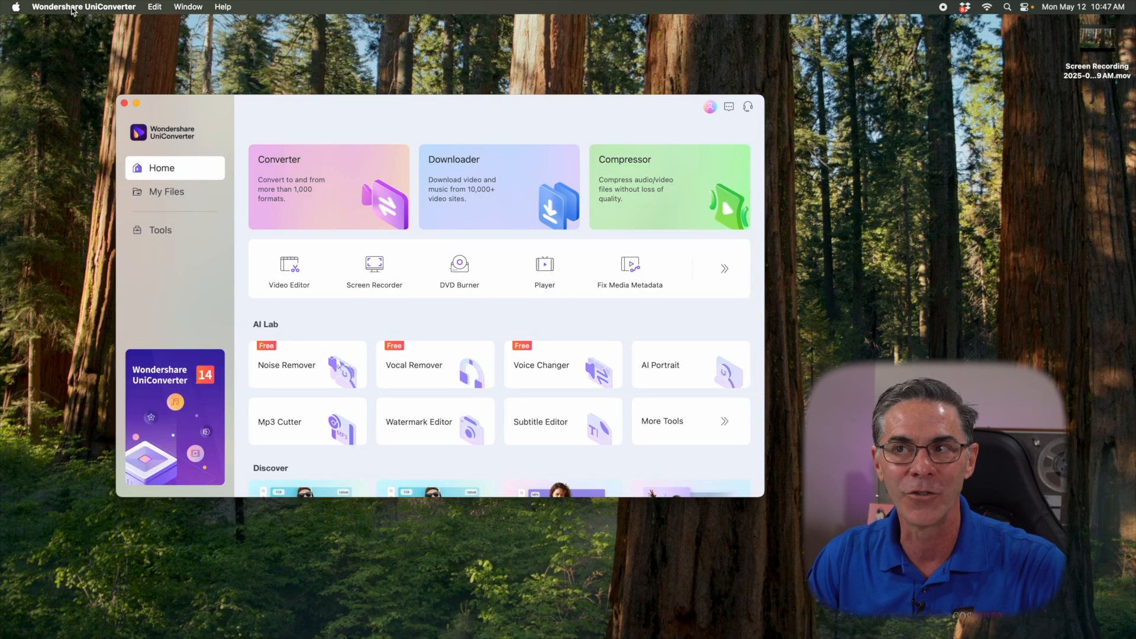
- Check the installed UniConverter version and close the version information
{"action": "left_click", "coordinate": [73, 8]}
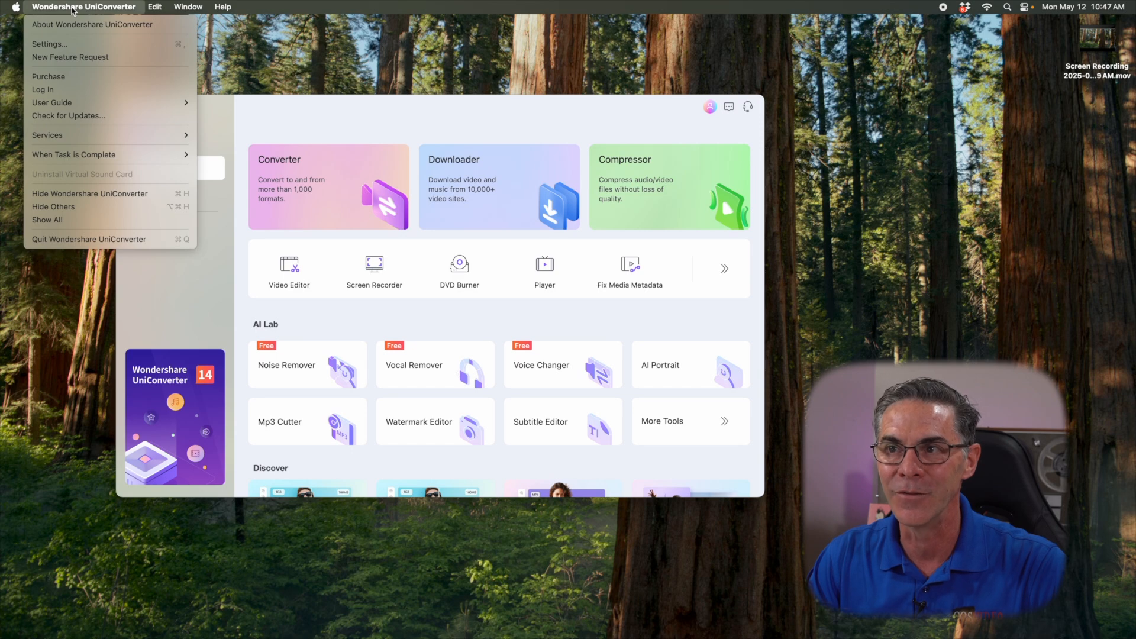
{"action": "left_click", "coordinate": [78, 24]}
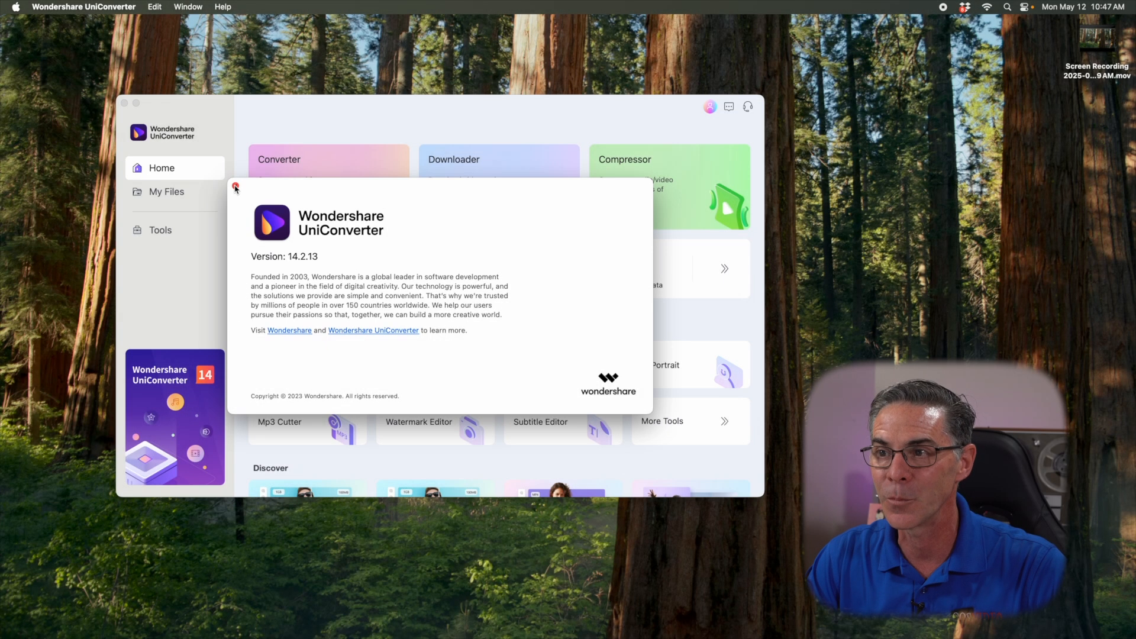
{"action": "left_click", "coordinate": [236, 187]}
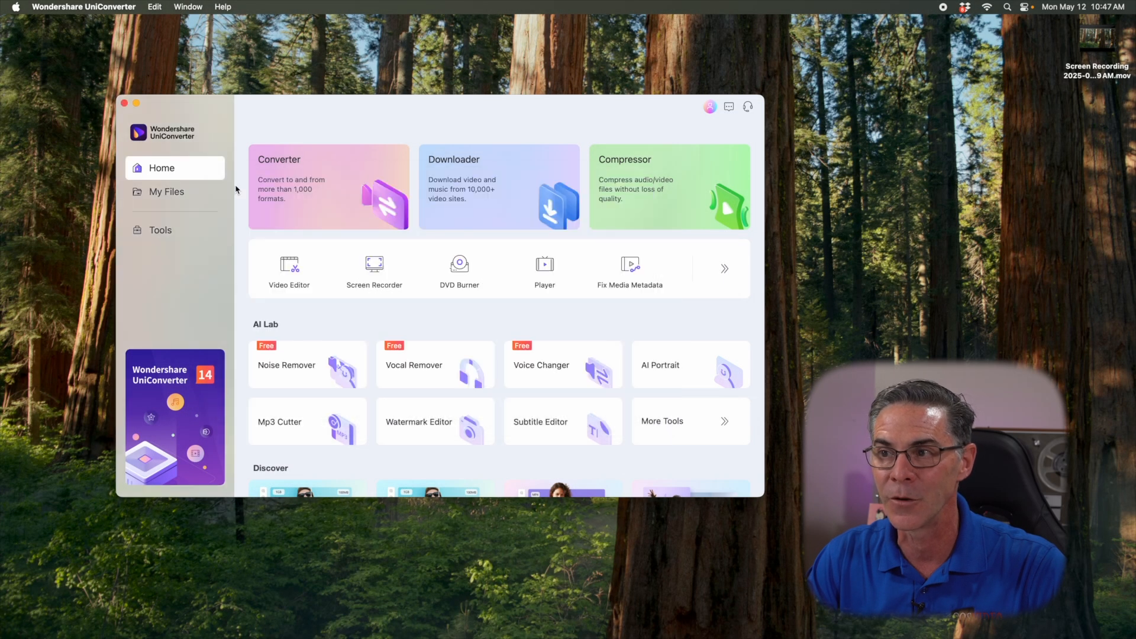
- Open the Converter tool and move its window aside to make room for the file browser
{"action": "left_click", "coordinate": [294, 176]}
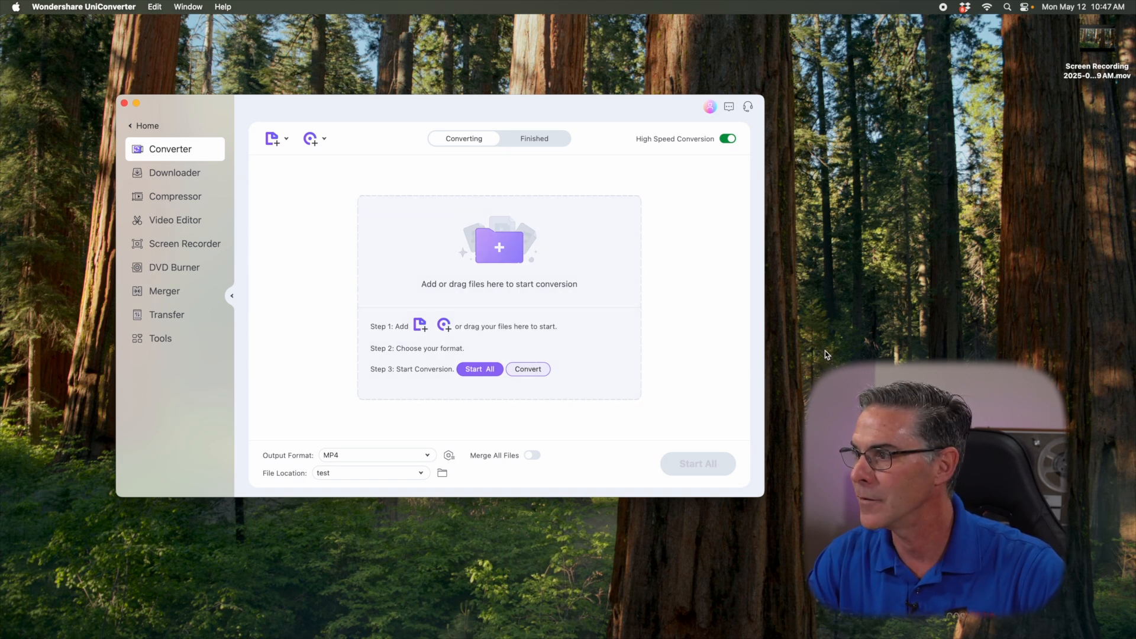
{"action": "left_click_drag", "start_coordinate": [559, 111], "coordinate": [463, 151]}
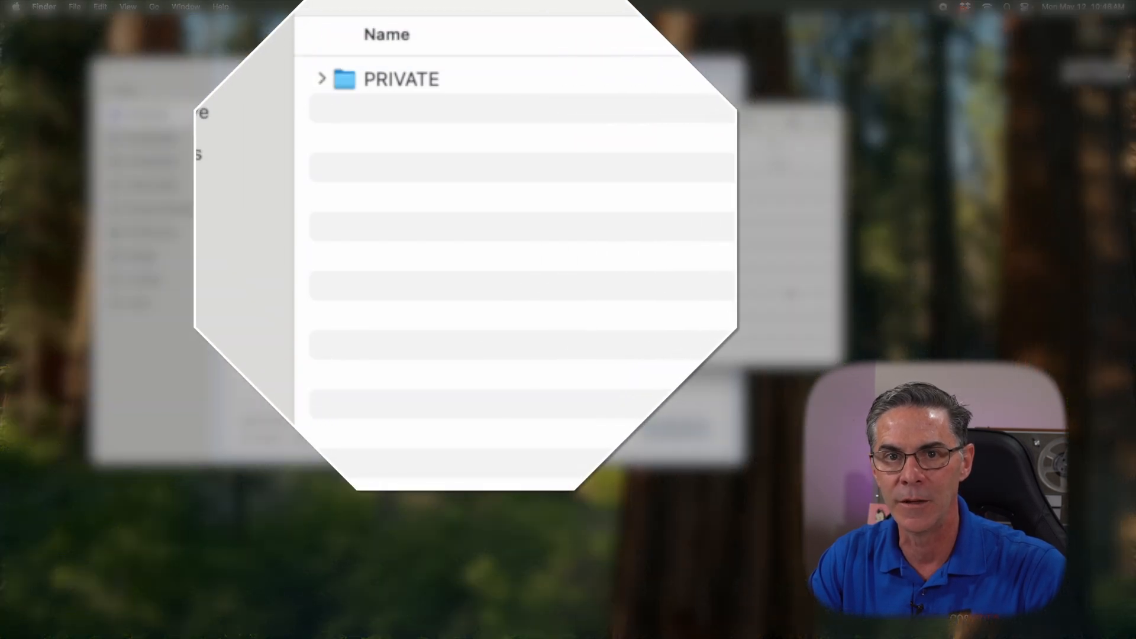
- Locate 026_0130.MXF in the card's PRIVATE/XDROOT/Clip folder in Finder and add it to the UniConverter conversion list
{"action": "left_click", "coordinate": [323, 77]}
{"action": "left_click", "coordinate": [323, 77]}
{"action": "left_click", "coordinate": [323, 77]}
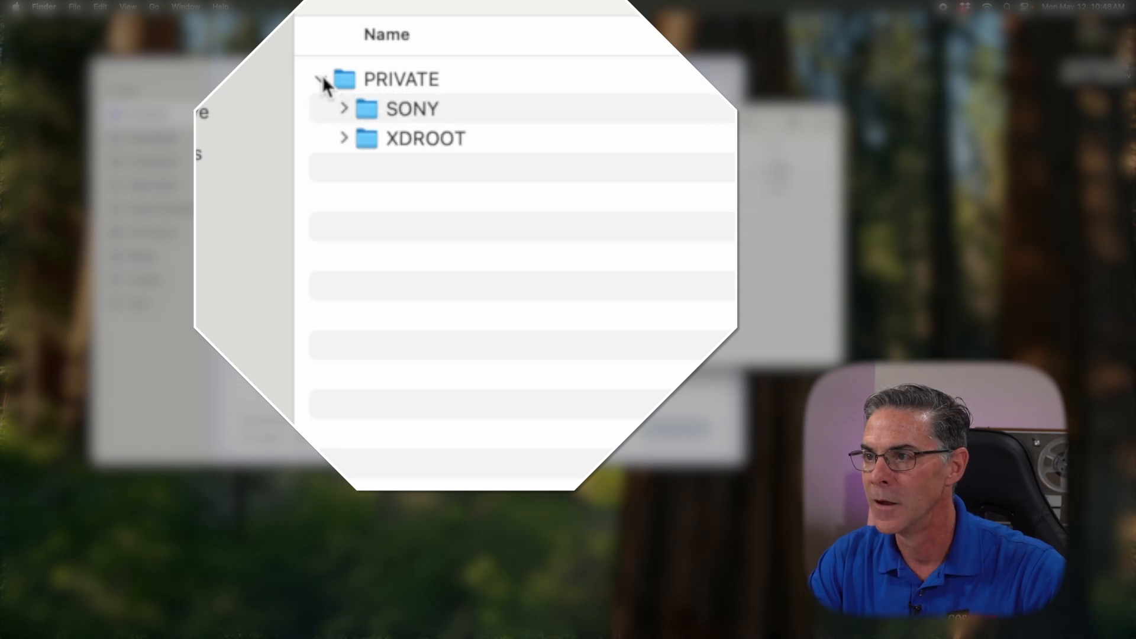
{"action": "left_click", "coordinate": [343, 138]}
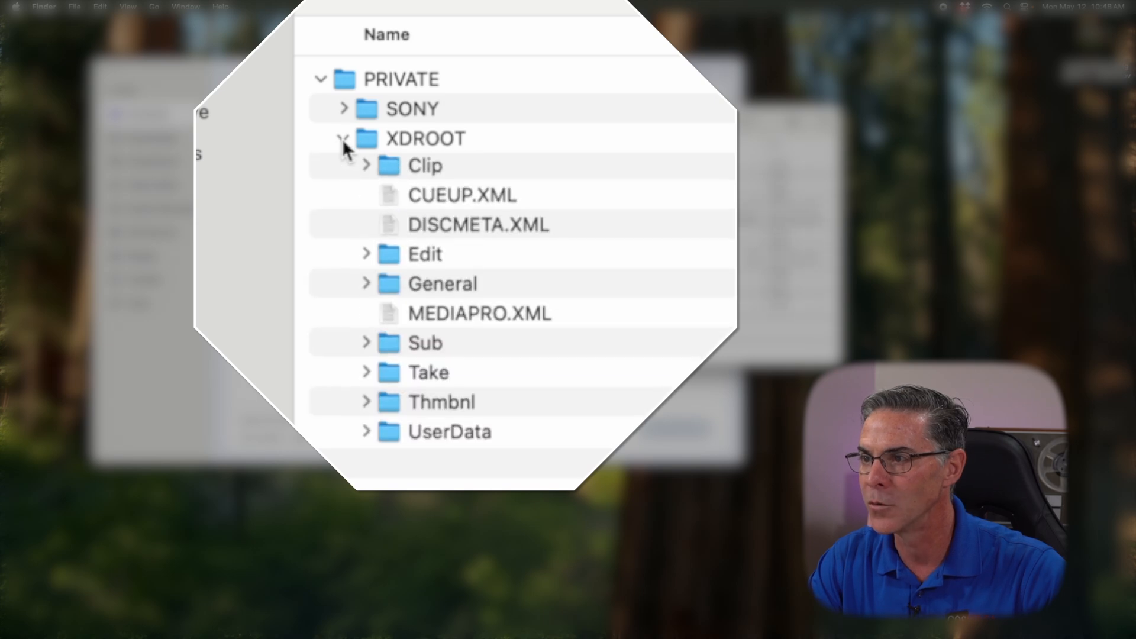
{"action": "left_click", "coordinate": [371, 167]}
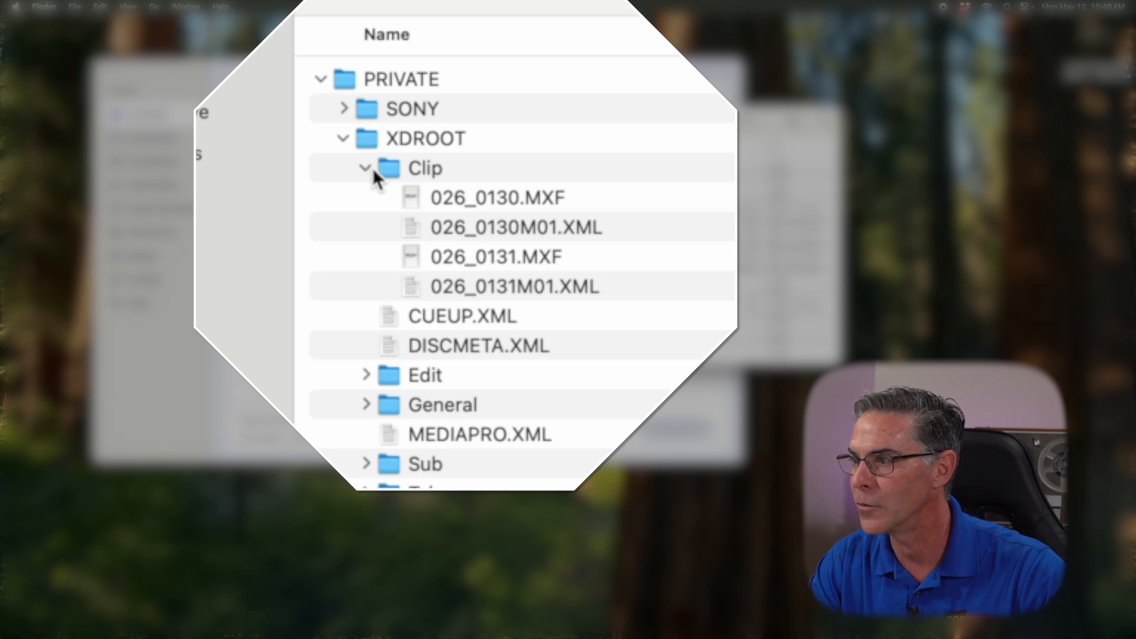
{"action": "left_click", "coordinate": [504, 197]}
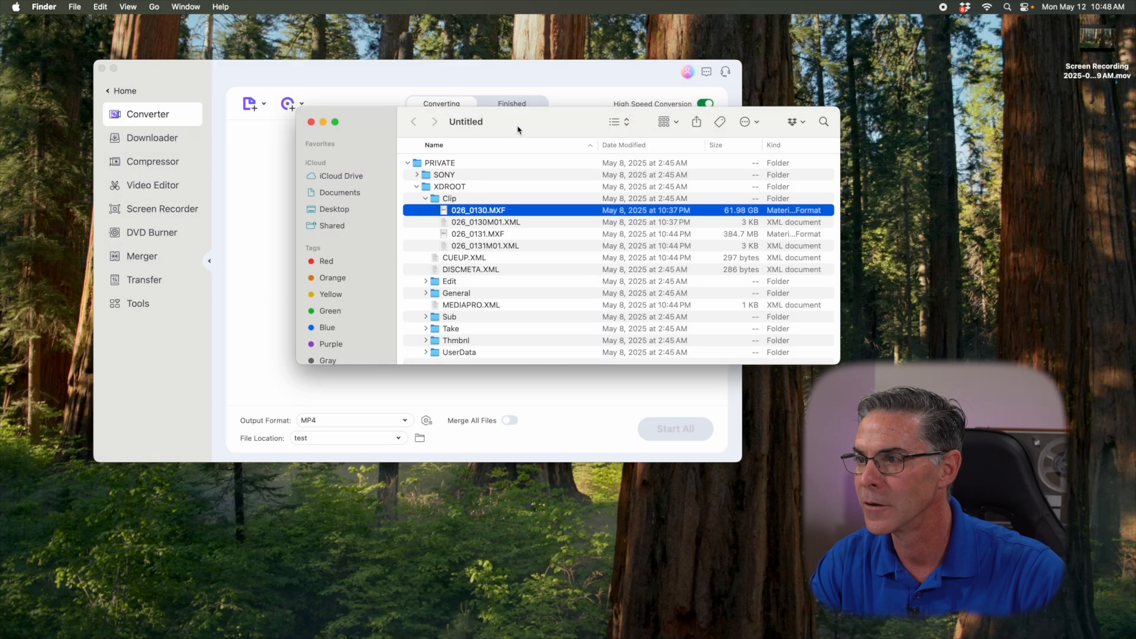
{"action": "left_click_drag", "start_coordinate": [518, 129], "coordinate": [786, 107]}
{"action": "left_click_drag", "start_coordinate": [750, 190], "coordinate": [451, 205]}
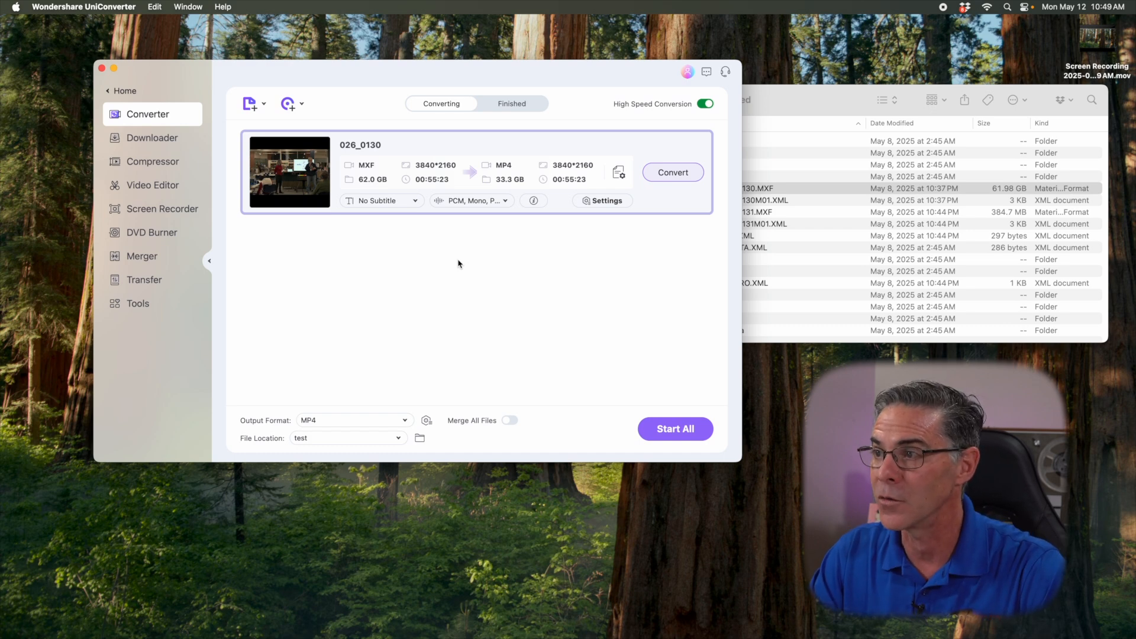
- Review the MP4 output settings of clip 026_0130 and save them with H.264 video and AAC audio
{"action": "left_click", "coordinate": [596, 201]}
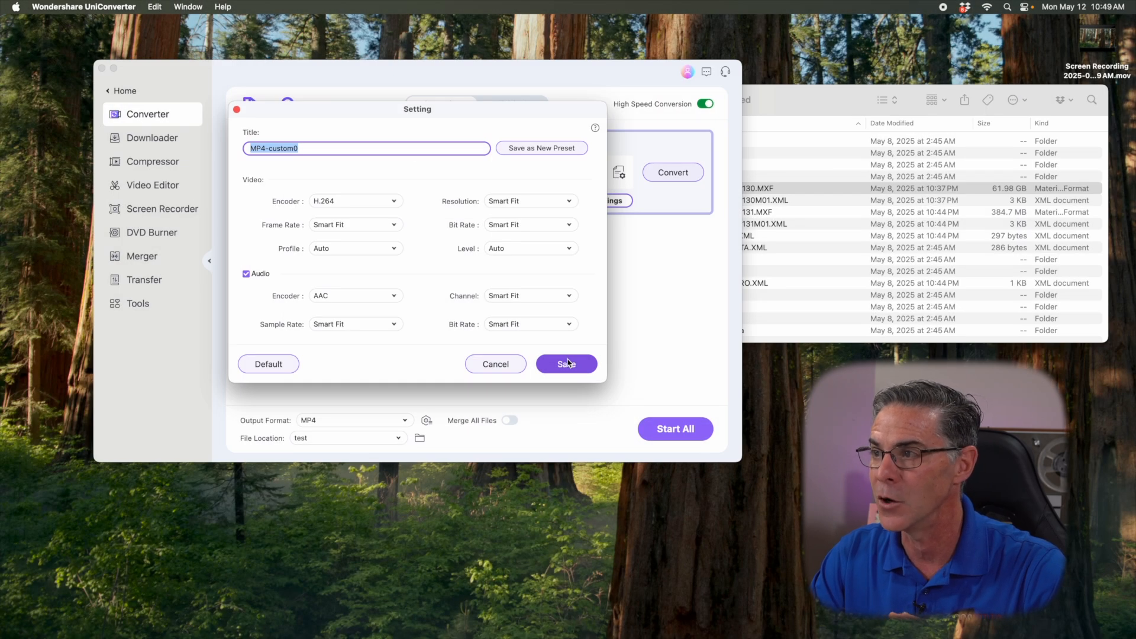
{"action": "left_click", "coordinate": [567, 363]}
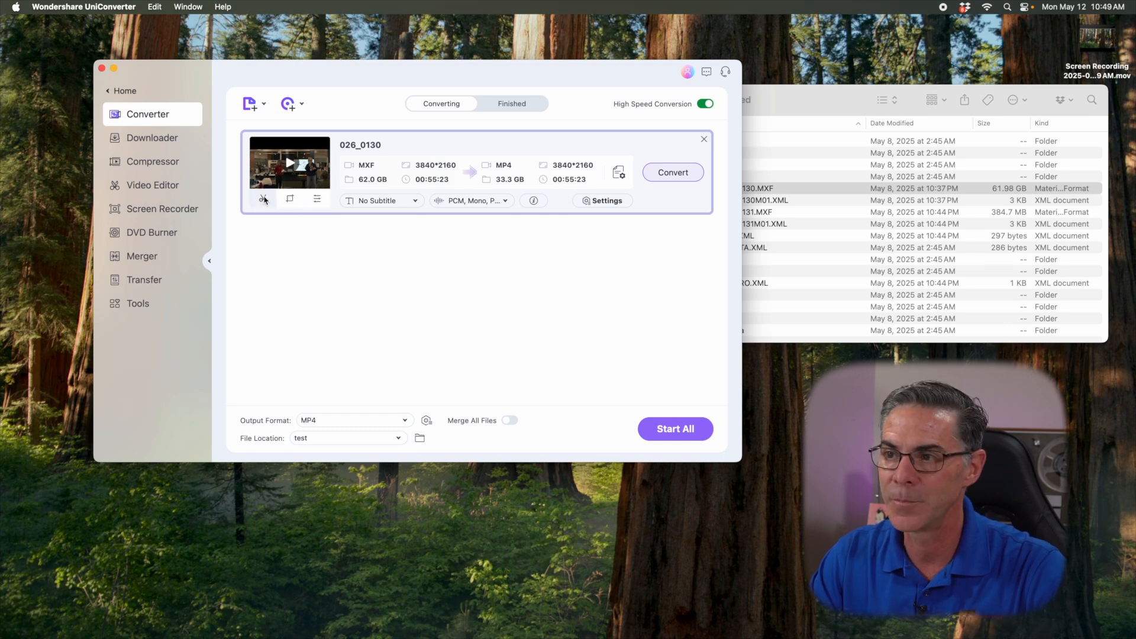
- Open clip 026_0130 for trimming and cut away everything before about 00:09:31
{"action": "left_click", "coordinate": [264, 199]}
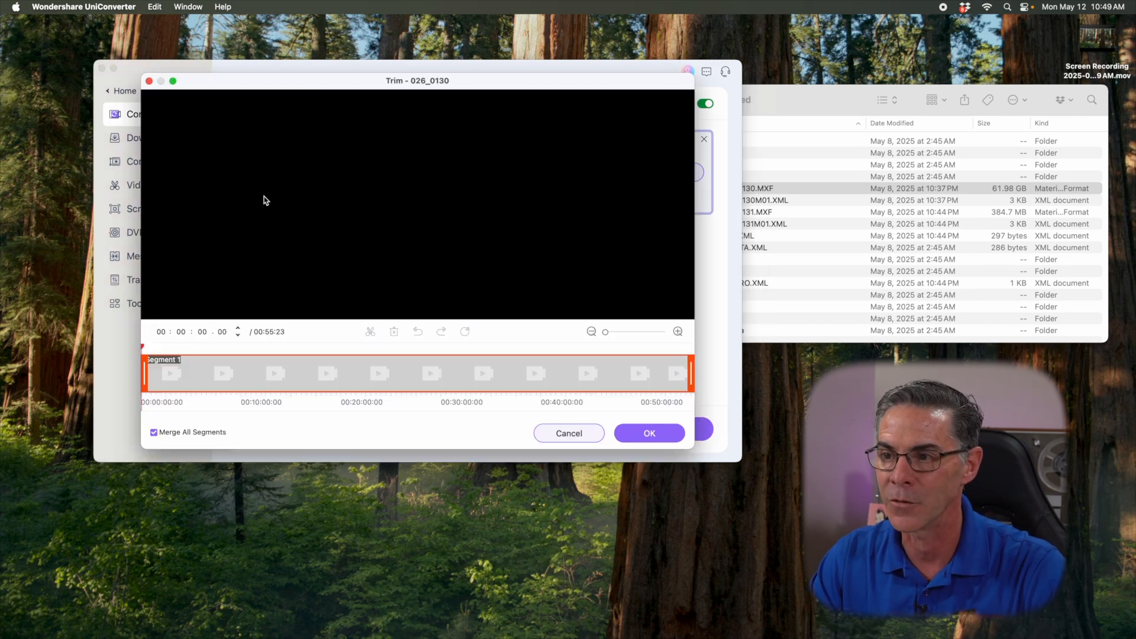
{"action": "left_click", "coordinate": [214, 366]}
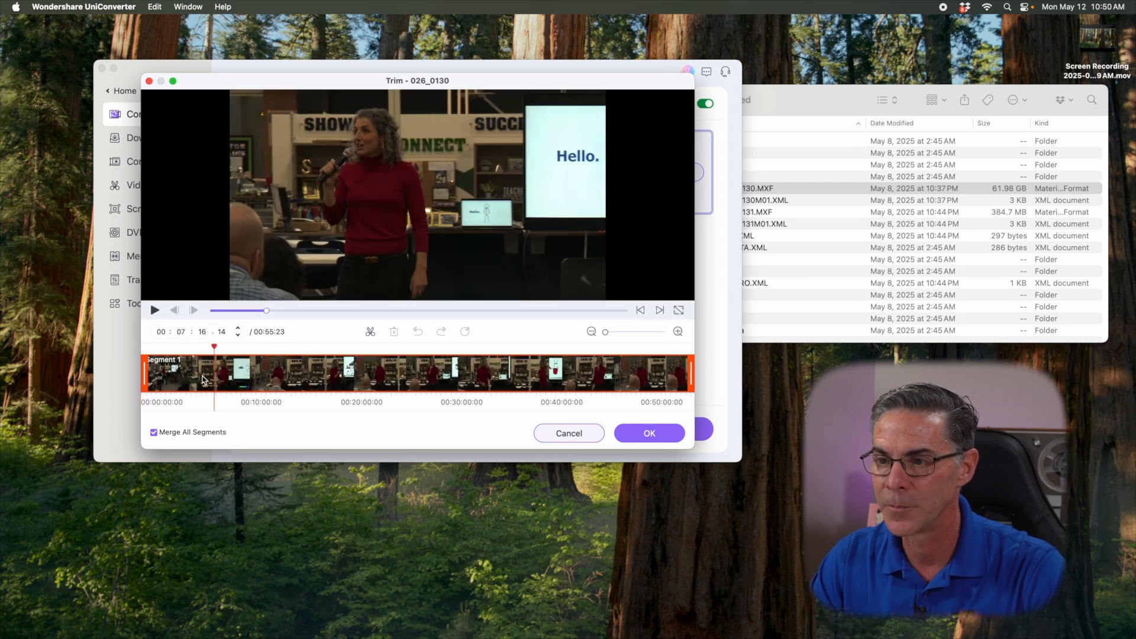
{"action": "left_click_drag", "start_coordinate": [146, 379], "coordinate": [237, 376]}
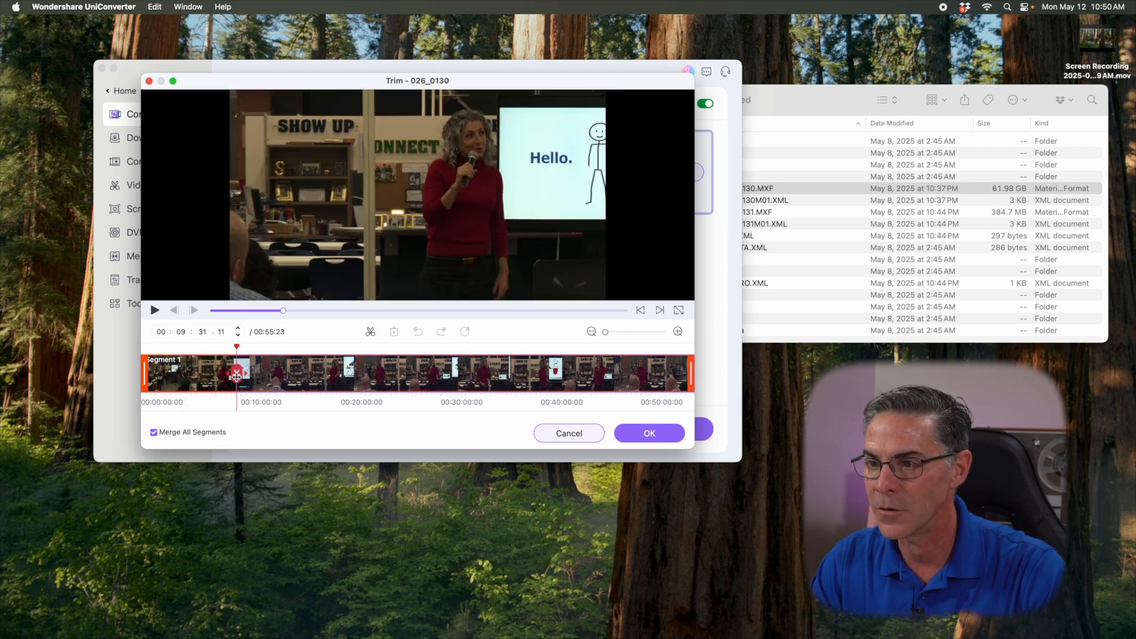
{"action": "left_click", "coordinate": [236, 374]}
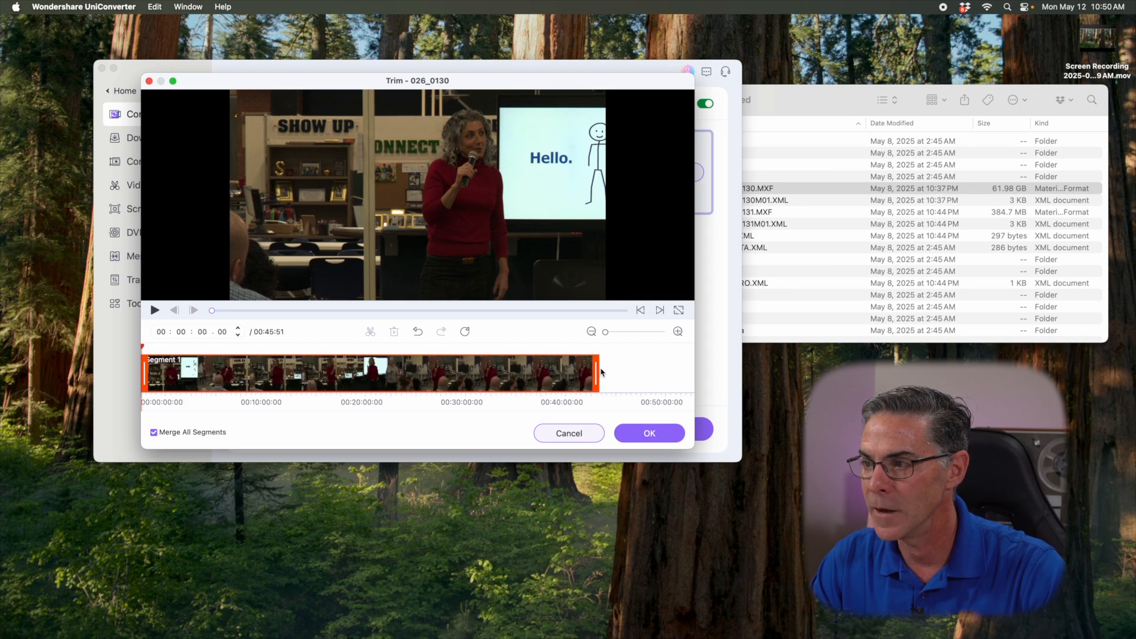
- Cut the end off the remaining segment to leave about 00:03:08 of footage, and apply the trim
{"action": "left_click_drag", "start_coordinate": [584, 368], "coordinate": [191, 363]}
{"action": "left_click", "coordinate": [190, 372]}
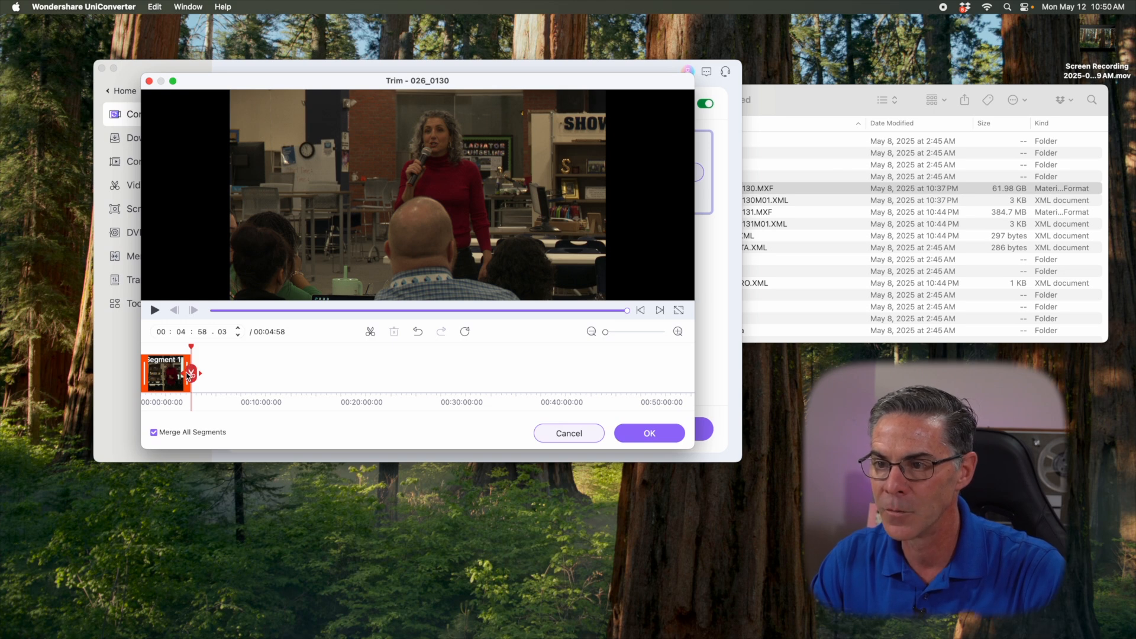
{"action": "left_click_drag", "start_coordinate": [188, 368], "coordinate": [173, 362]}
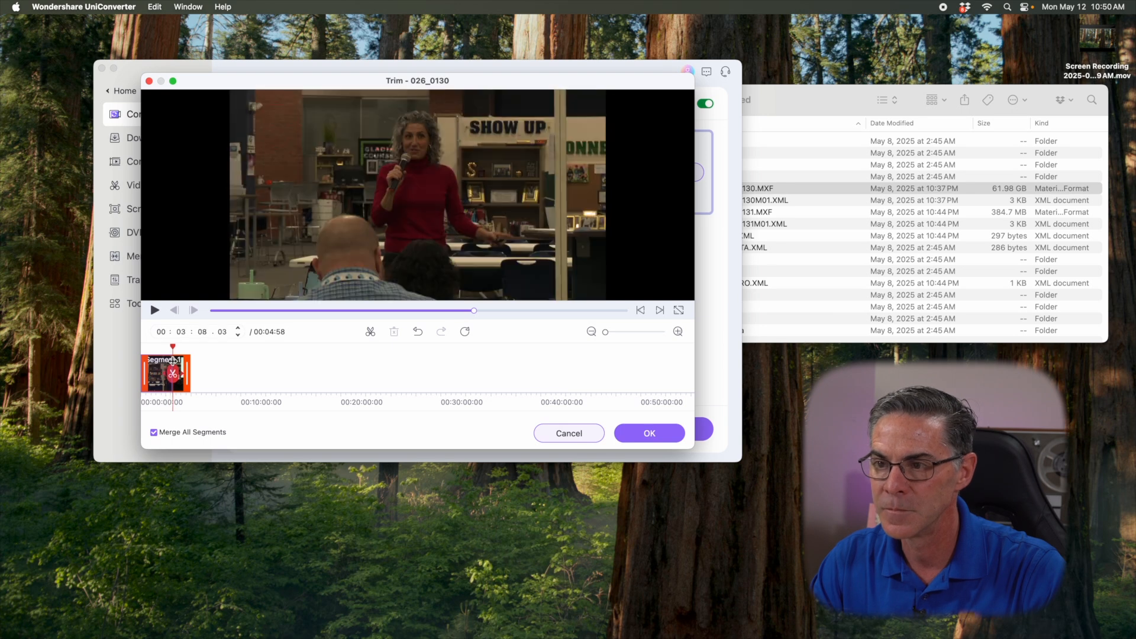
{"action": "left_click", "coordinate": [173, 372]}
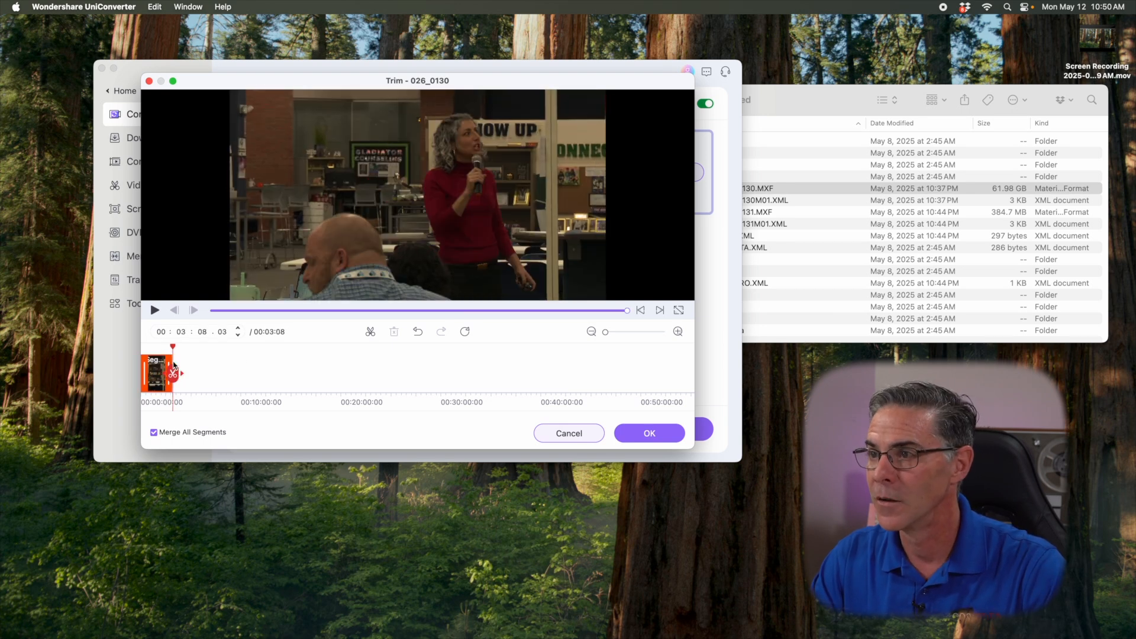
{"action": "left_click", "coordinate": [646, 431]}
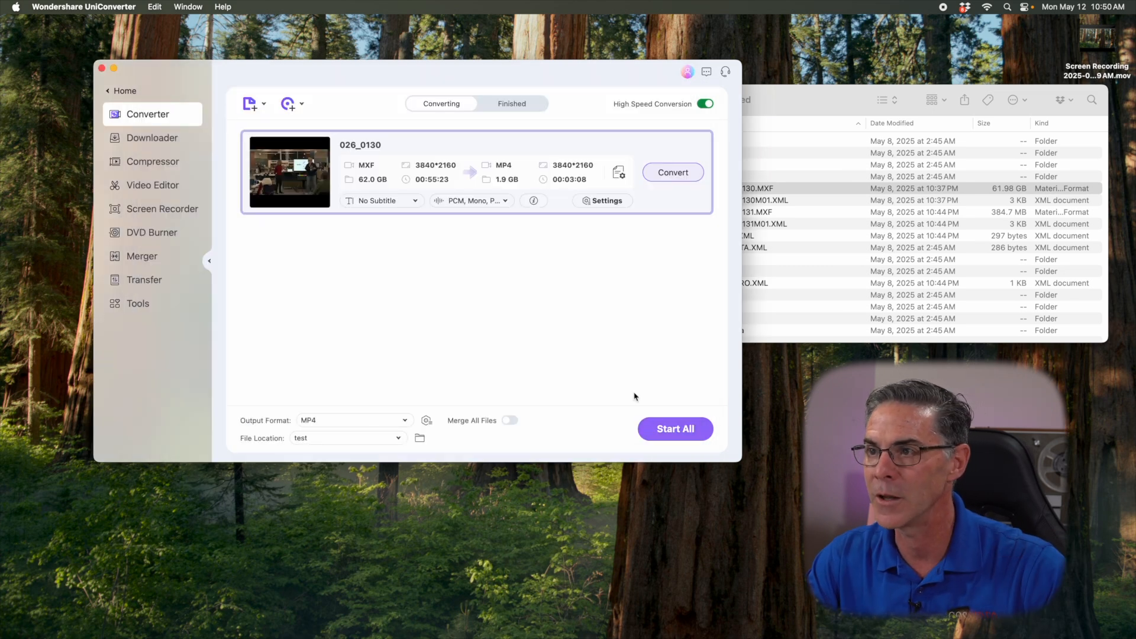
- Rename the output of clip 026_0130 to "026_0130 test new" and start its conversion
{"action": "left_click", "coordinate": [367, 145]}
{"action": "left_click", "coordinate": [390, 148]}
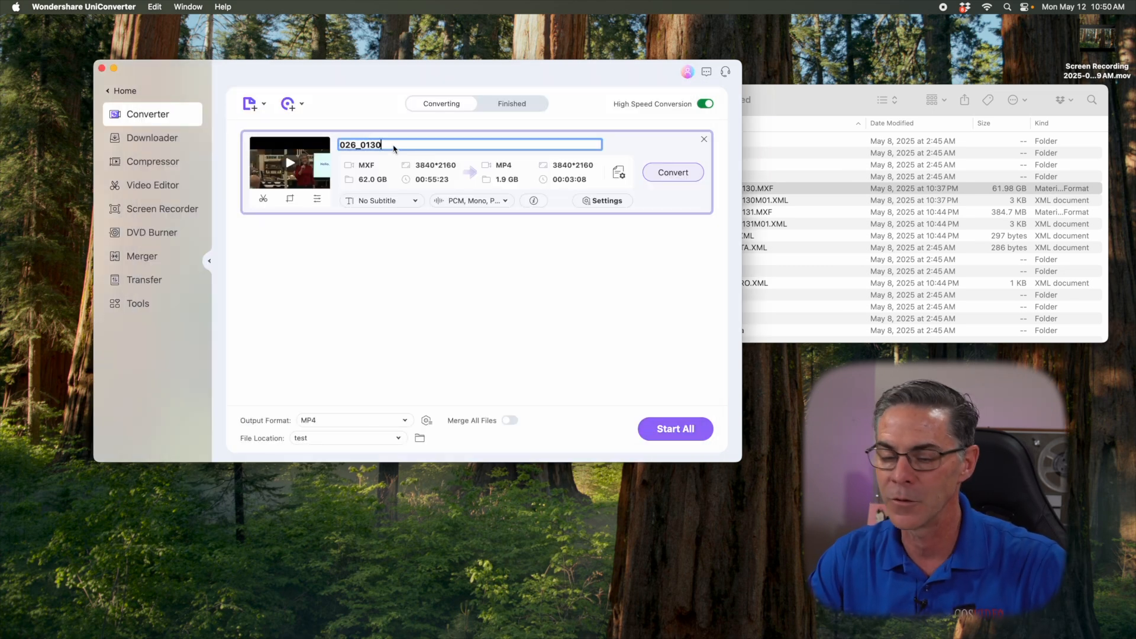
{"action": "type", "text": "t"}
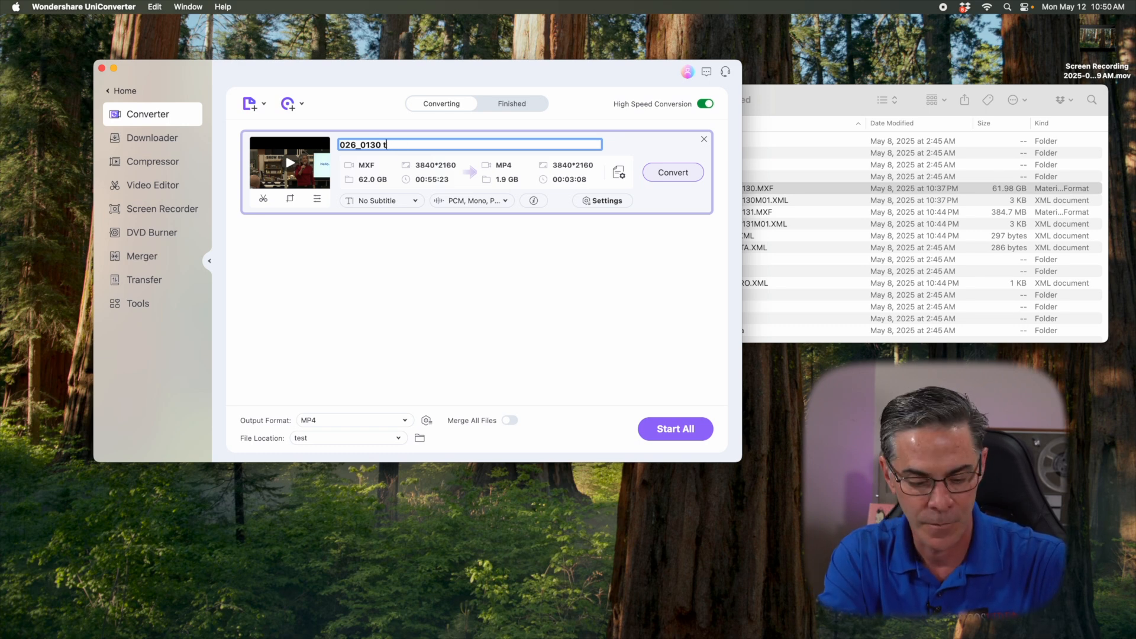
{"action": "type", "text": "rest new"}
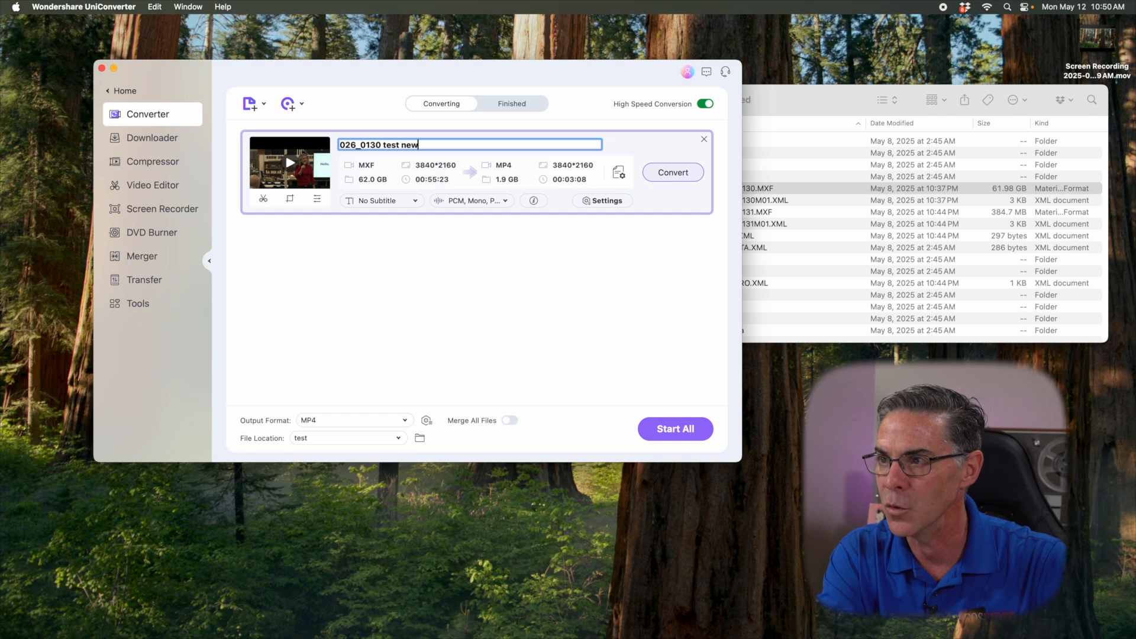
{"action": "key", "text": "Return"}
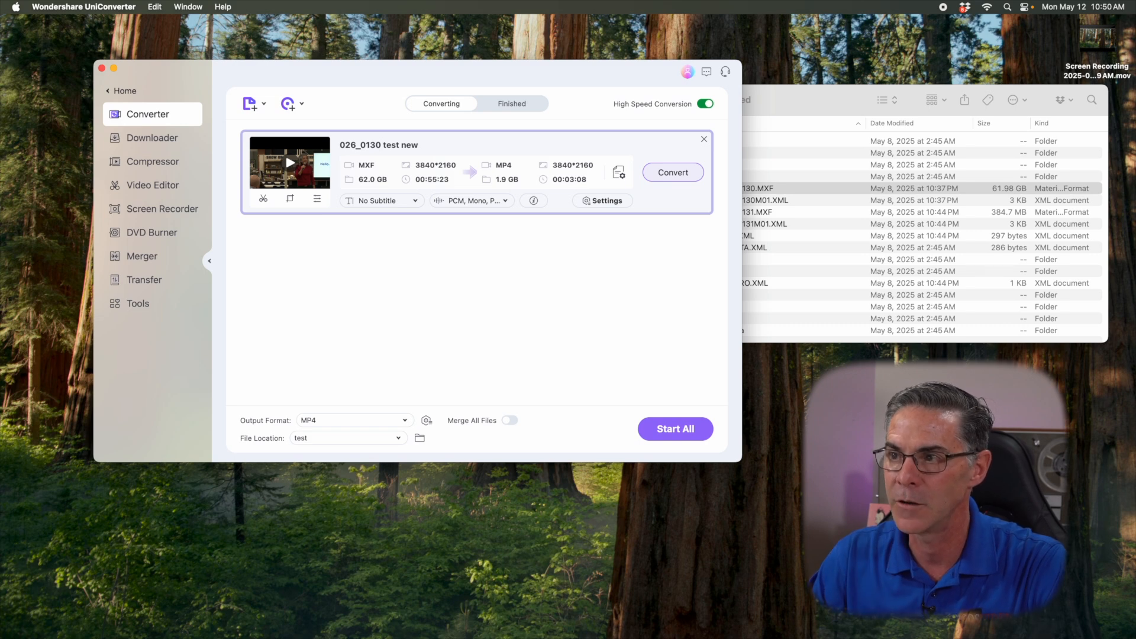
{"action": "left_click", "coordinate": [671, 175]}
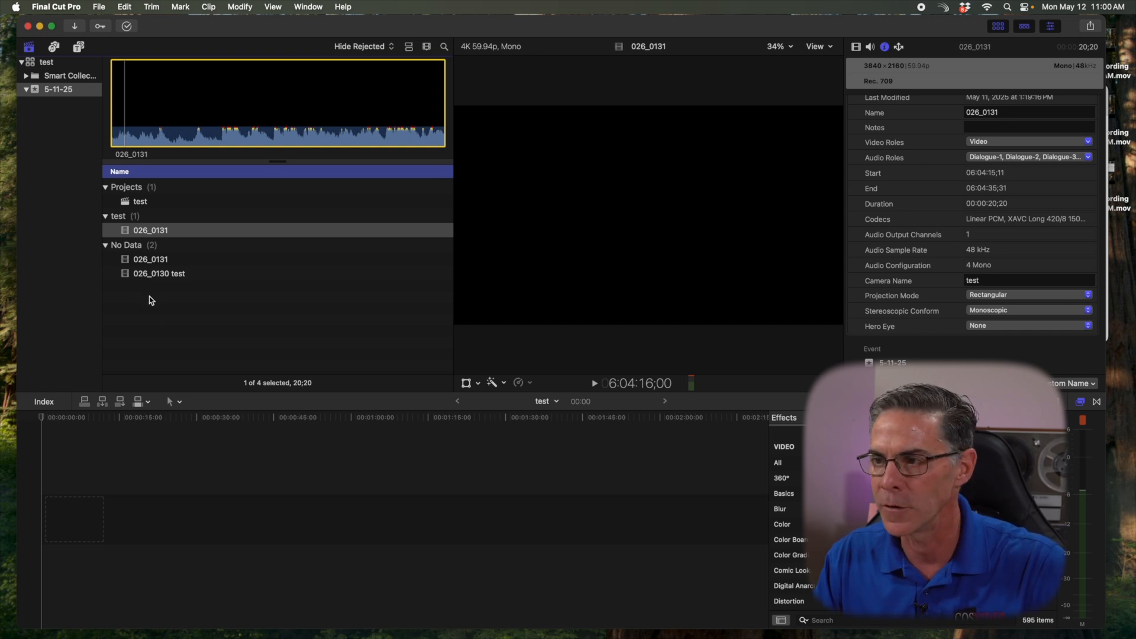
- Import "026_0130 test new.mp4" from the Finder test folder into the 5-11-25 event in Final Cut Pro and preview it
{"action": "key", "text": "super+Tab"}
{"action": "key", "text": "super+Tab"}
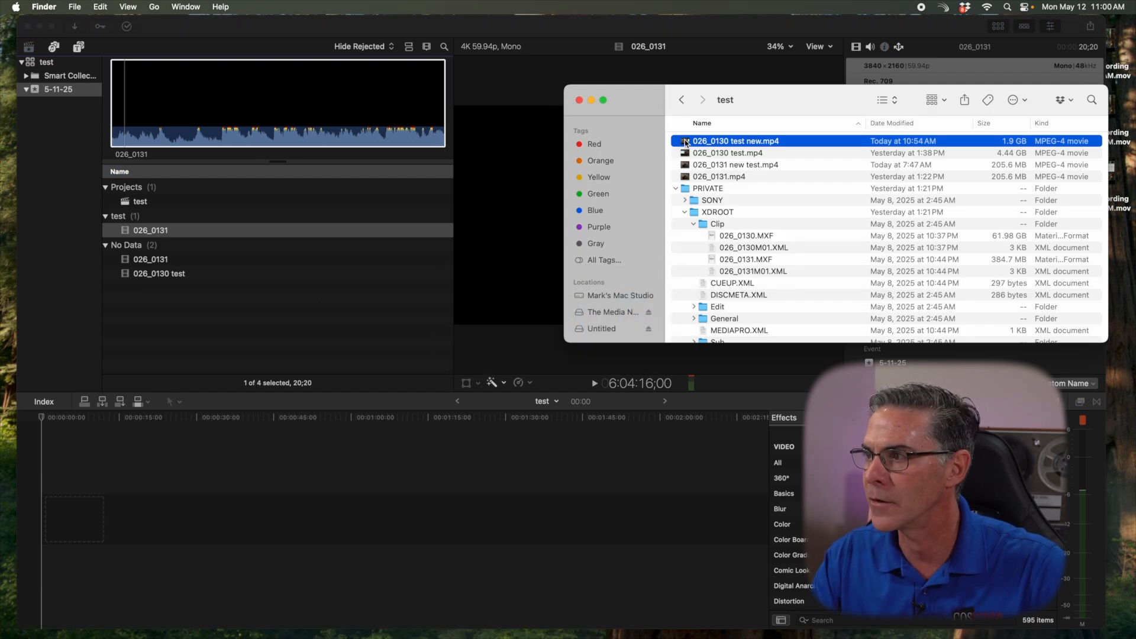
{"action": "left_click_drag", "start_coordinate": [686, 143], "coordinate": [145, 314]}
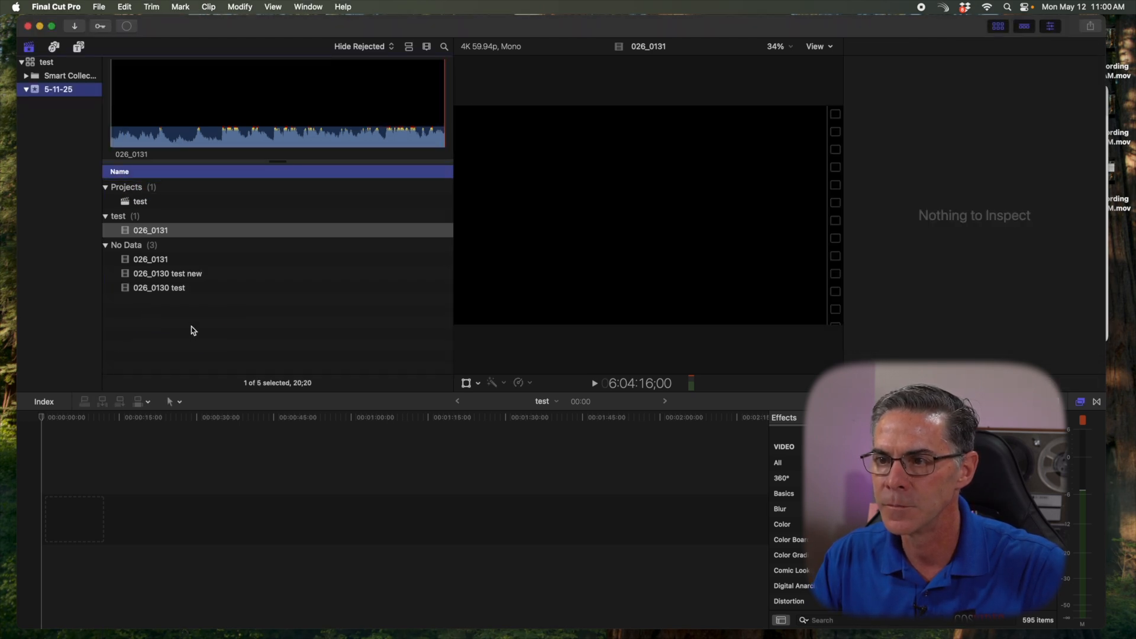
{"action": "left_click", "coordinate": [168, 276]}
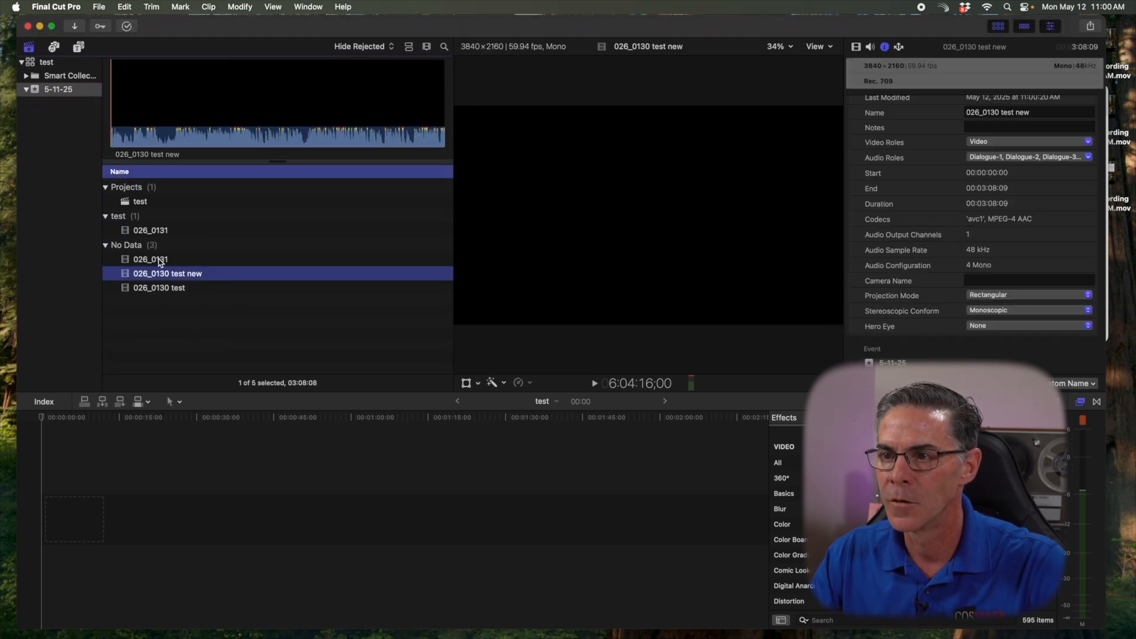
{"action": "key", "text": "space"}
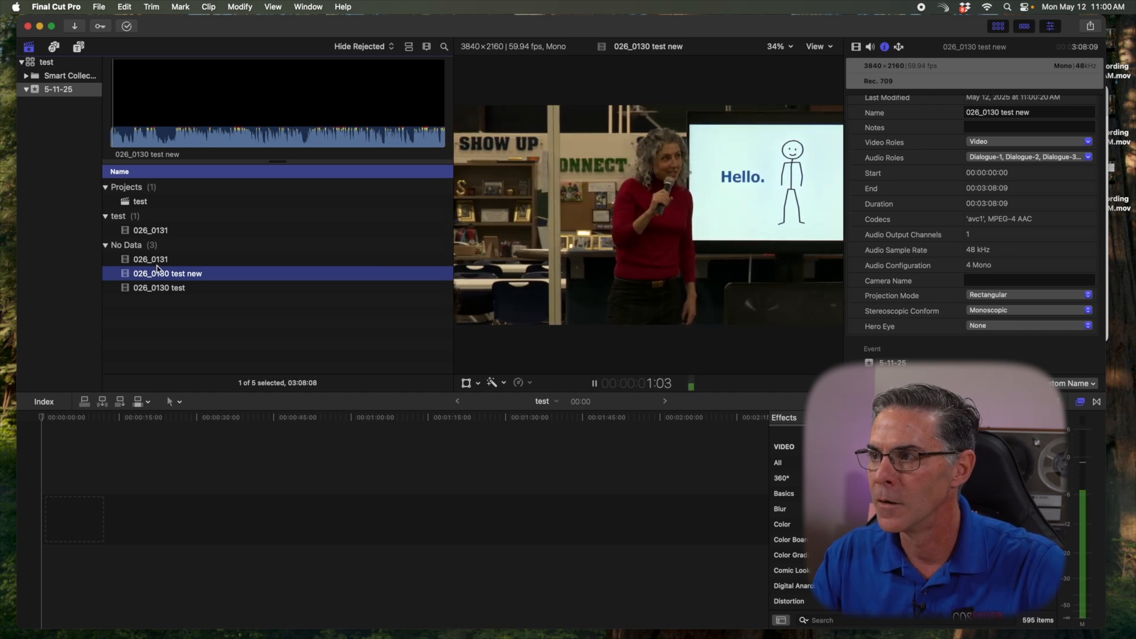
{"action": "left_click", "coordinate": [142, 145]}
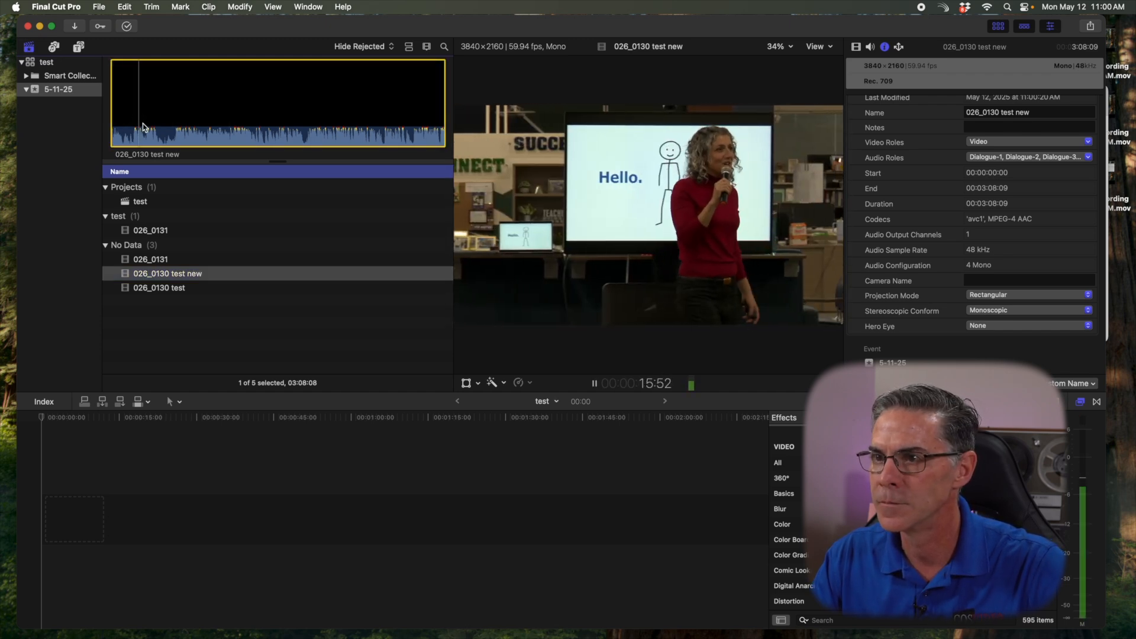
- Append "026_0130 test new" to the test project's timeline and check playback at its start and around 40 seconds
{"action": "left_click", "coordinate": [130, 276]}
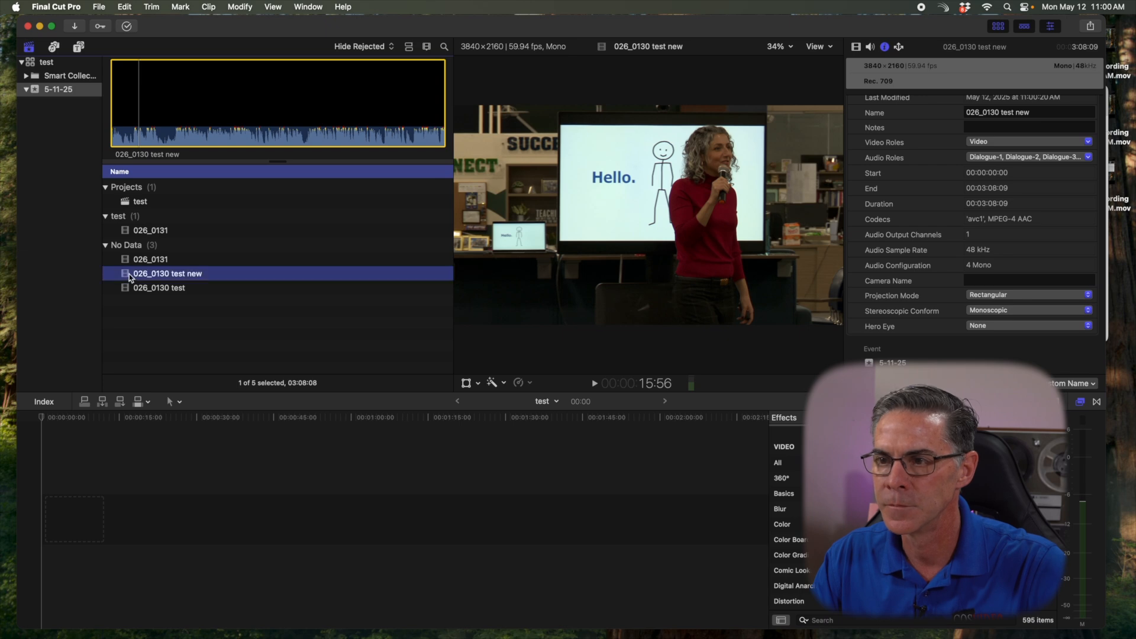
{"action": "key", "text": "e"}
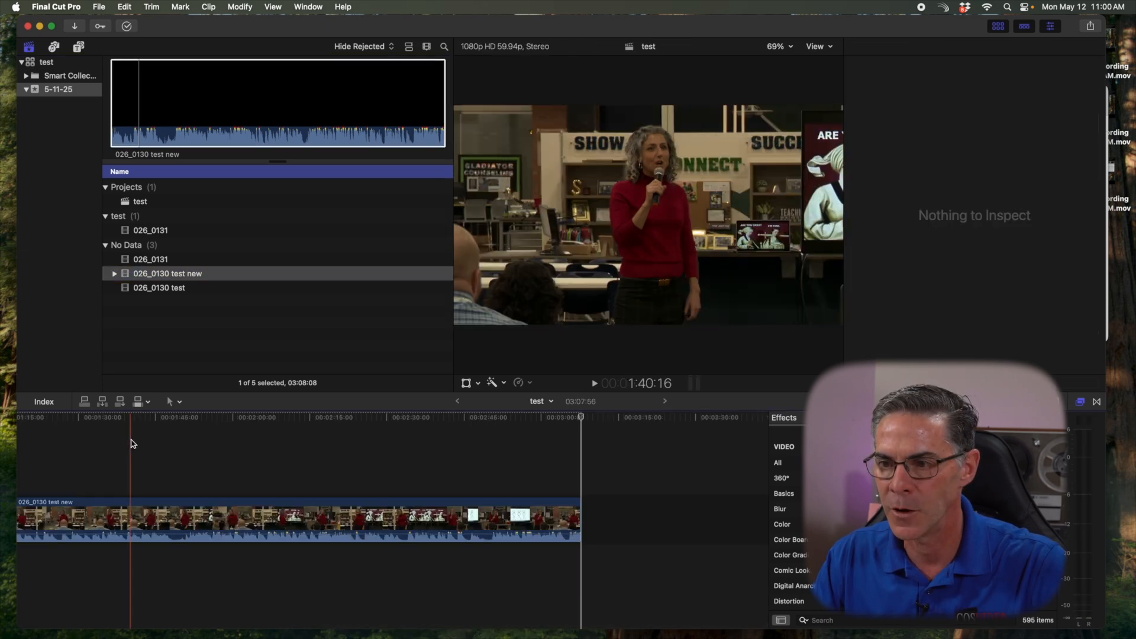
{"action": "scroll", "coordinate": [133, 442], "scroll_direction": "left", "scroll_amount": 10}
{"action": "left_click_drag", "start_coordinate": [131, 419], "coordinate": [3, 416]}
{"action": "key", "text": "super+4"}
{"action": "key", "text": "space"}
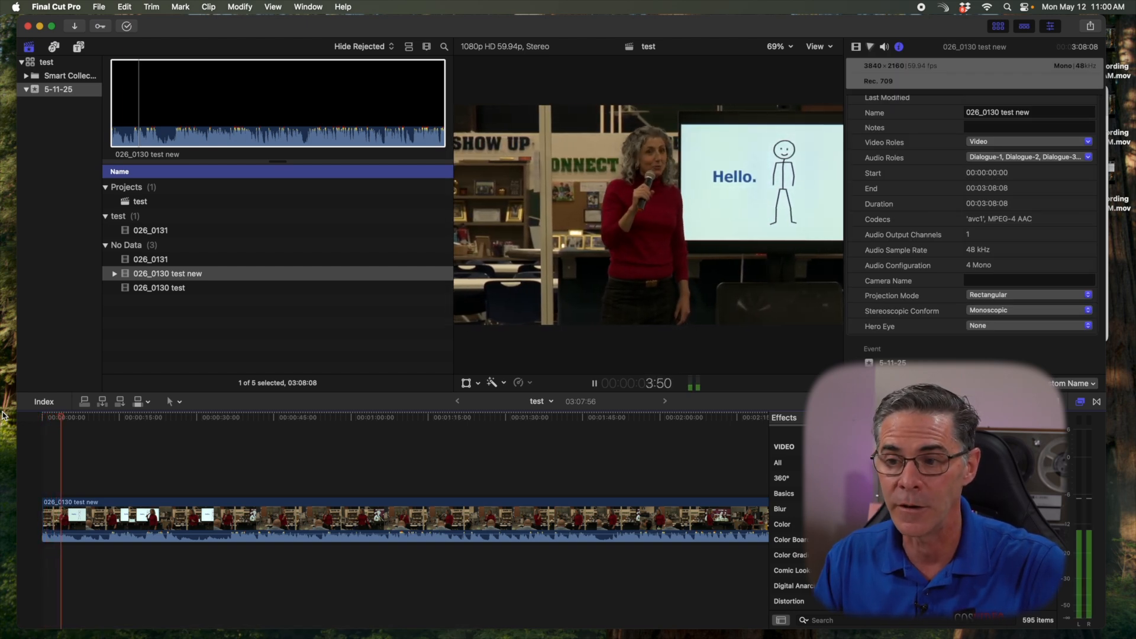
{"action": "left_click", "coordinate": [198, 416]}
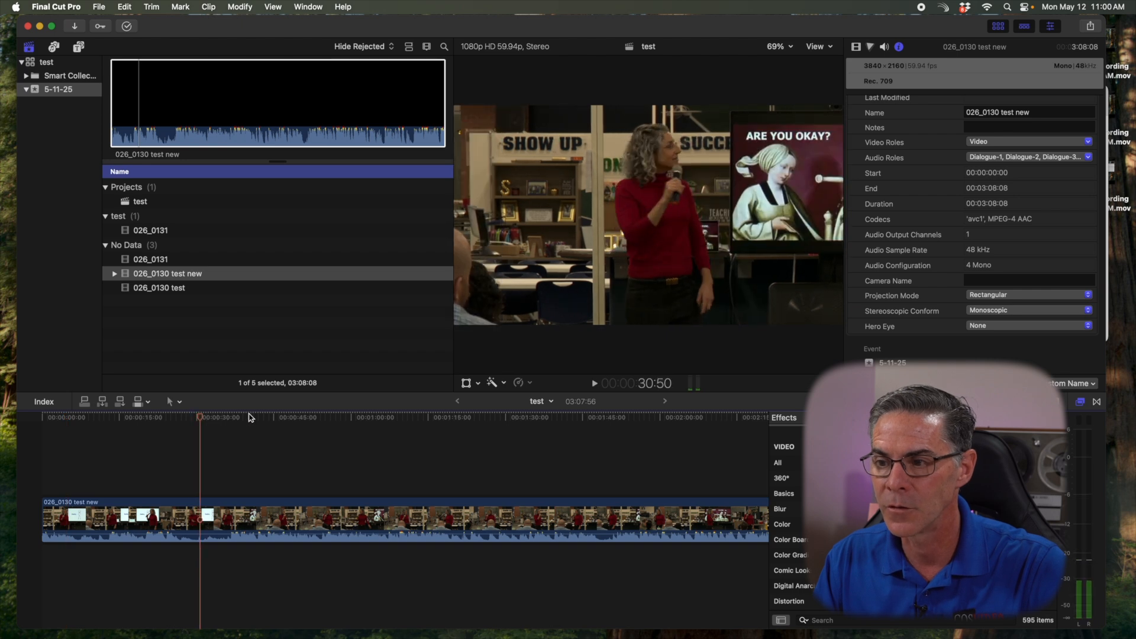
{"action": "left_click", "coordinate": [248, 418]}
{"action": "key", "text": "space"}
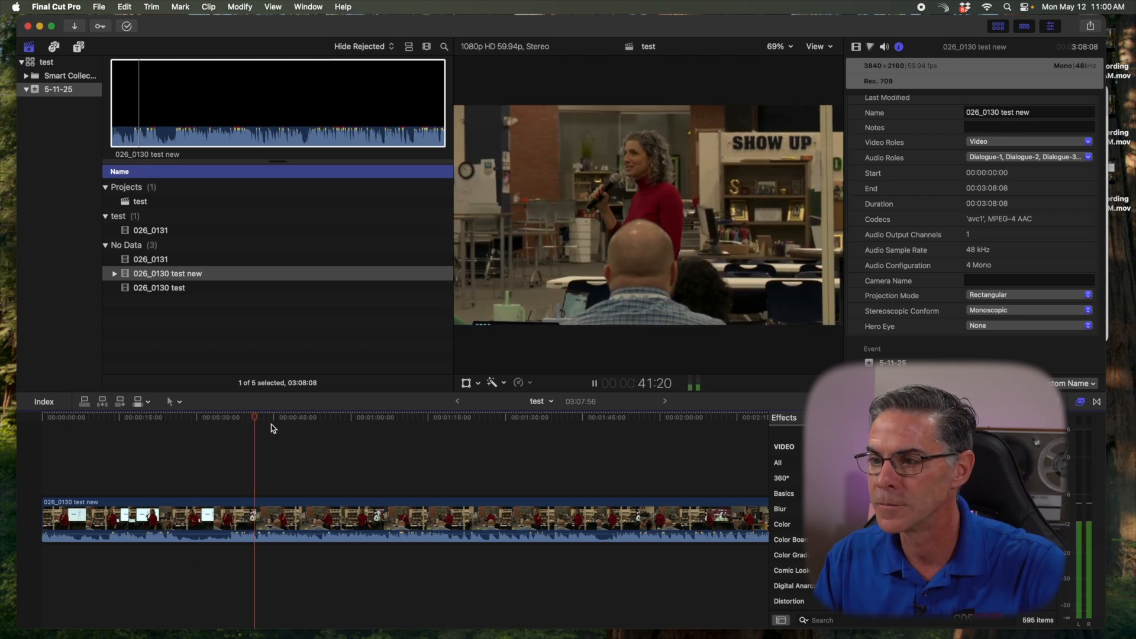
{"action": "key", "text": "space"}
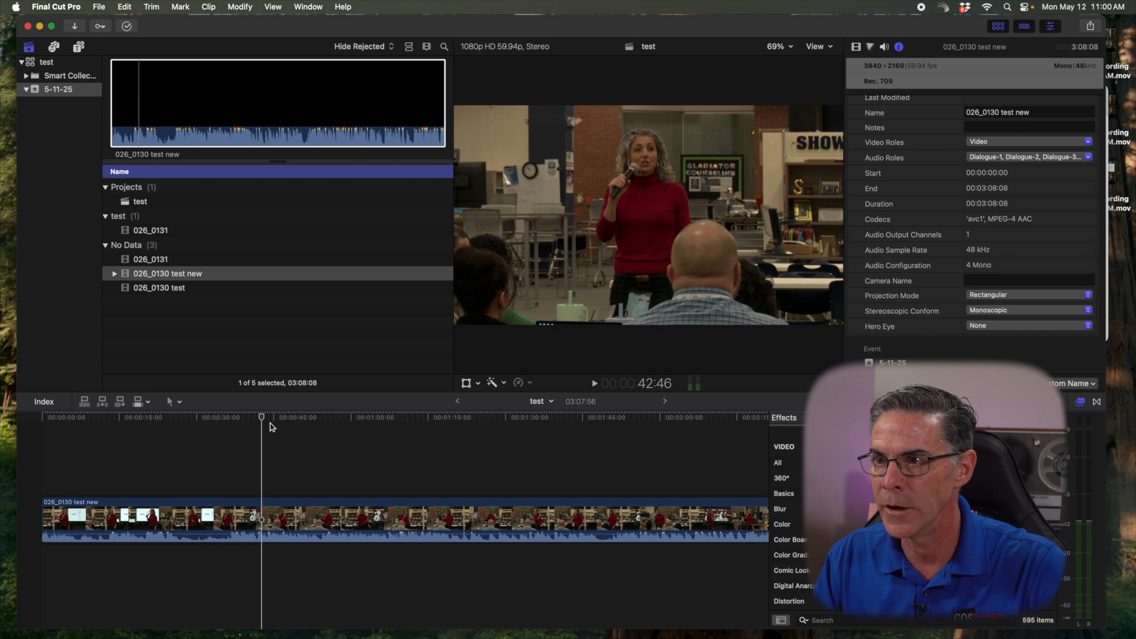
- Disable the Dialogue-3 and Dialogue-4 audio channels of the timeline clip
{"action": "left_click", "coordinate": [289, 520]}
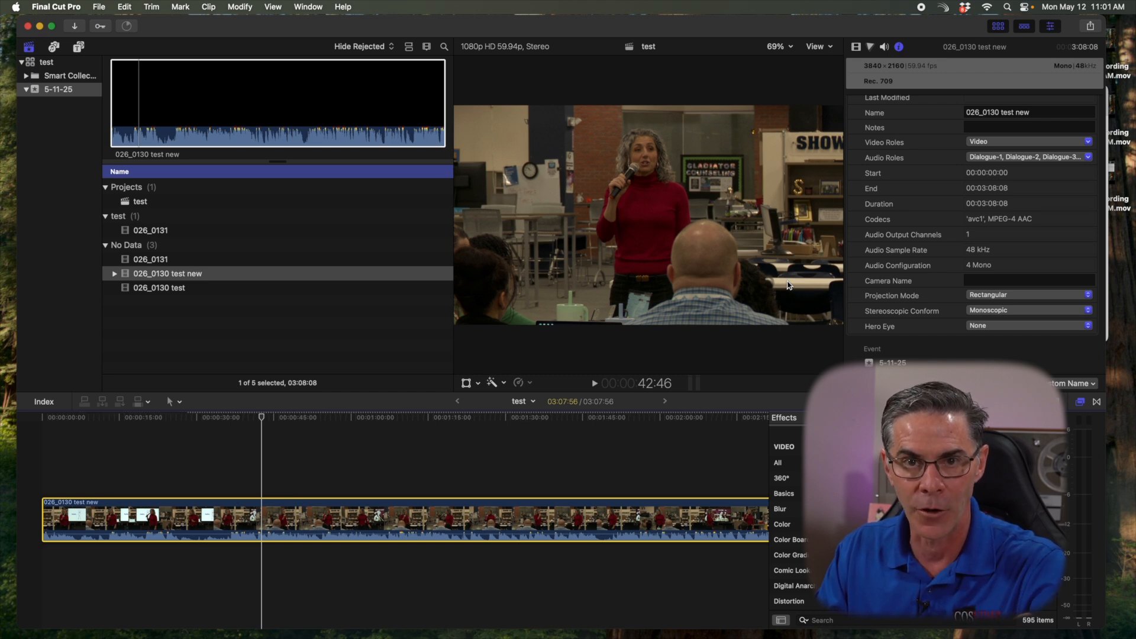
{"action": "scroll", "coordinate": [933, 275], "scroll_direction": "up", "scroll_amount": 3}
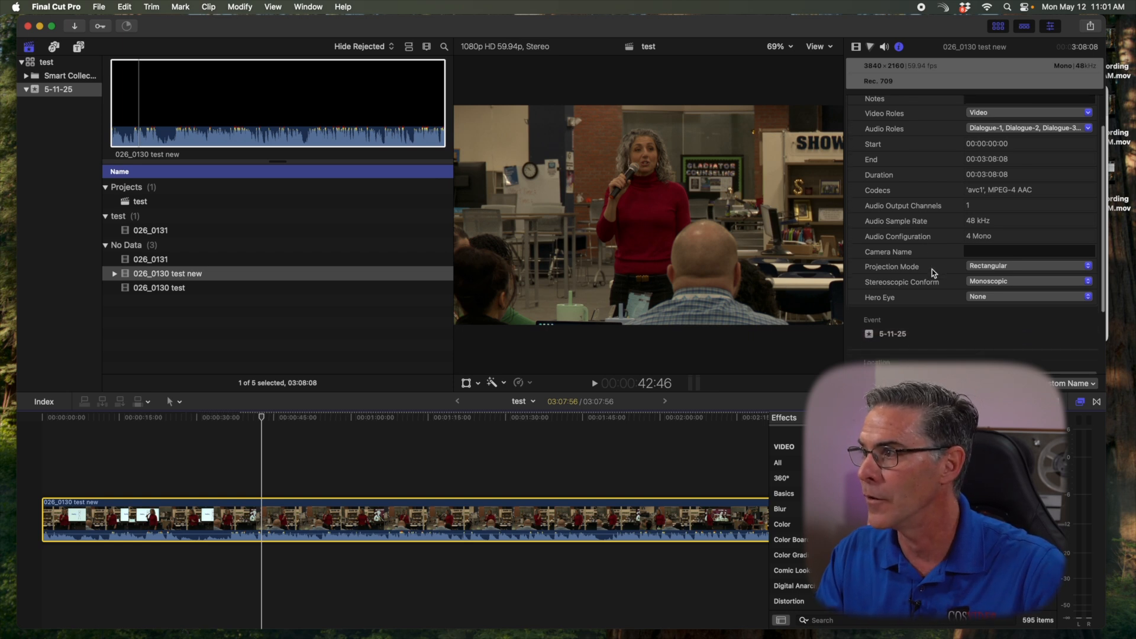
{"action": "left_click", "coordinate": [886, 47]}
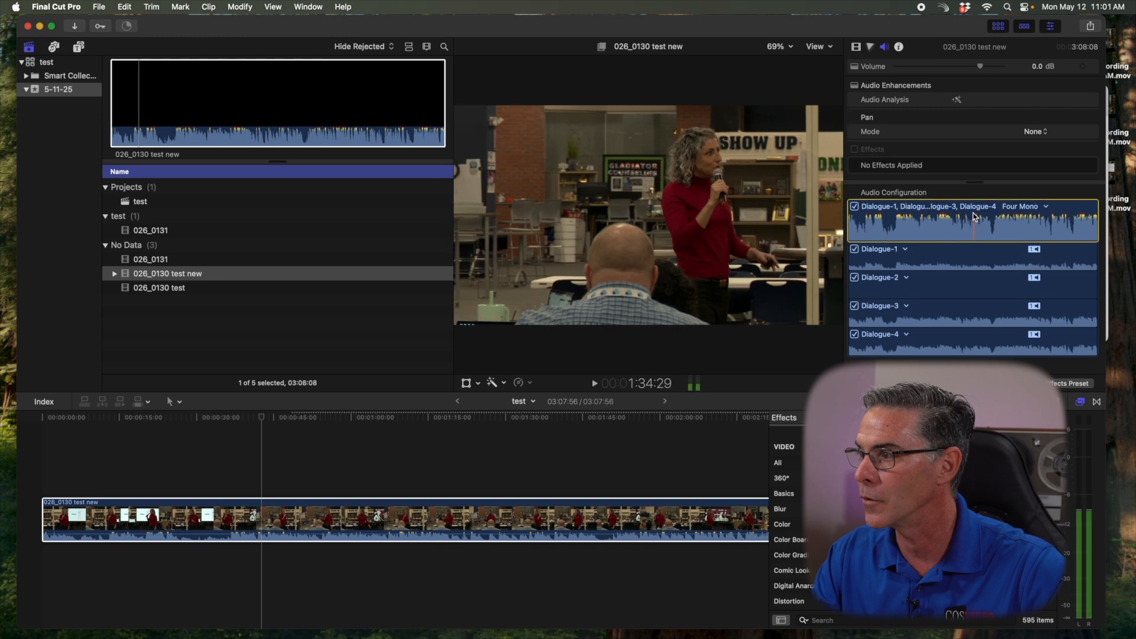
{"action": "left_click", "coordinate": [855, 335]}
{"action": "left_click", "coordinate": [856, 306]}
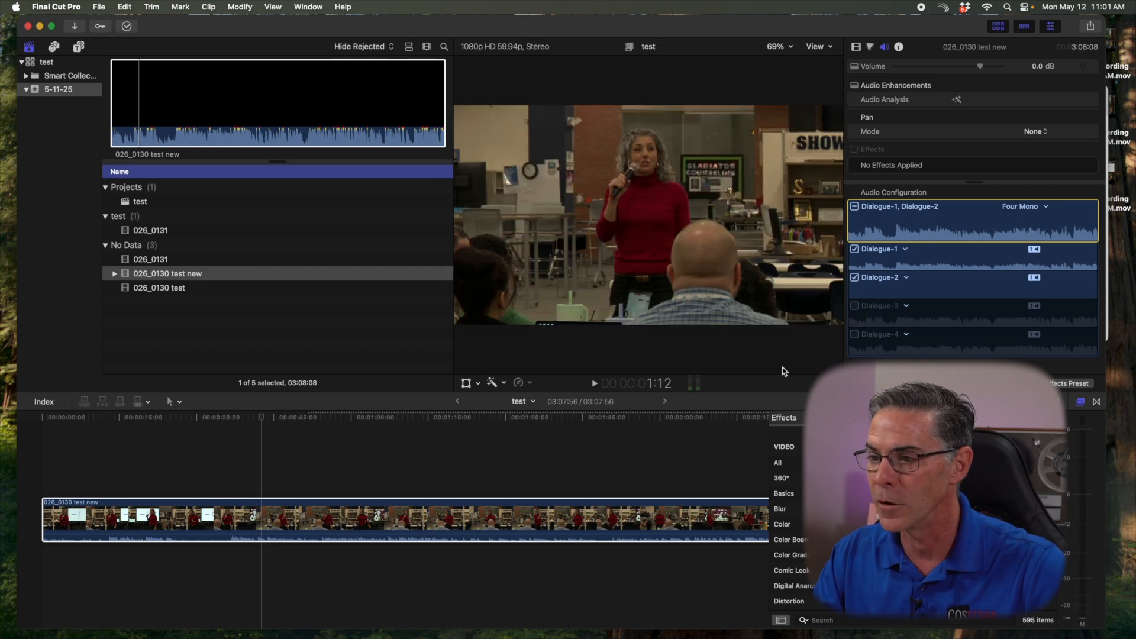
- Raise the timeline clip's volume to 10.0 dB and listen to the result from around 40 seconds
{"action": "left_click", "coordinate": [379, 522]}
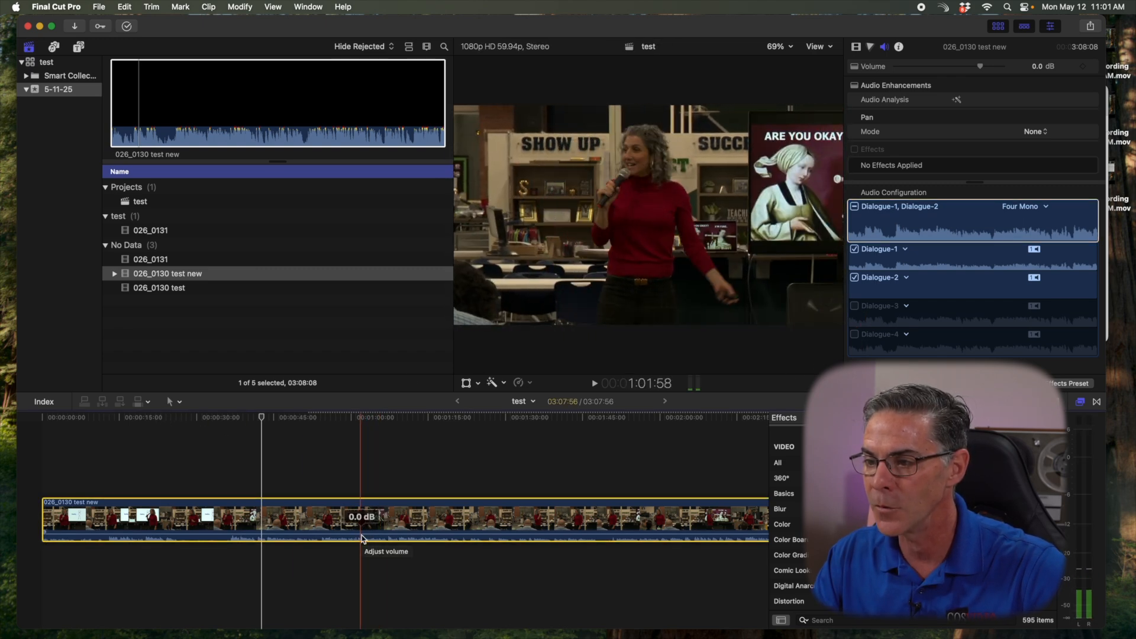
{"action": "left_click_drag", "start_coordinate": [361, 534], "coordinate": [360, 530]}
{"action": "left_click", "coordinate": [235, 418]}
{"action": "key", "text": "space"}
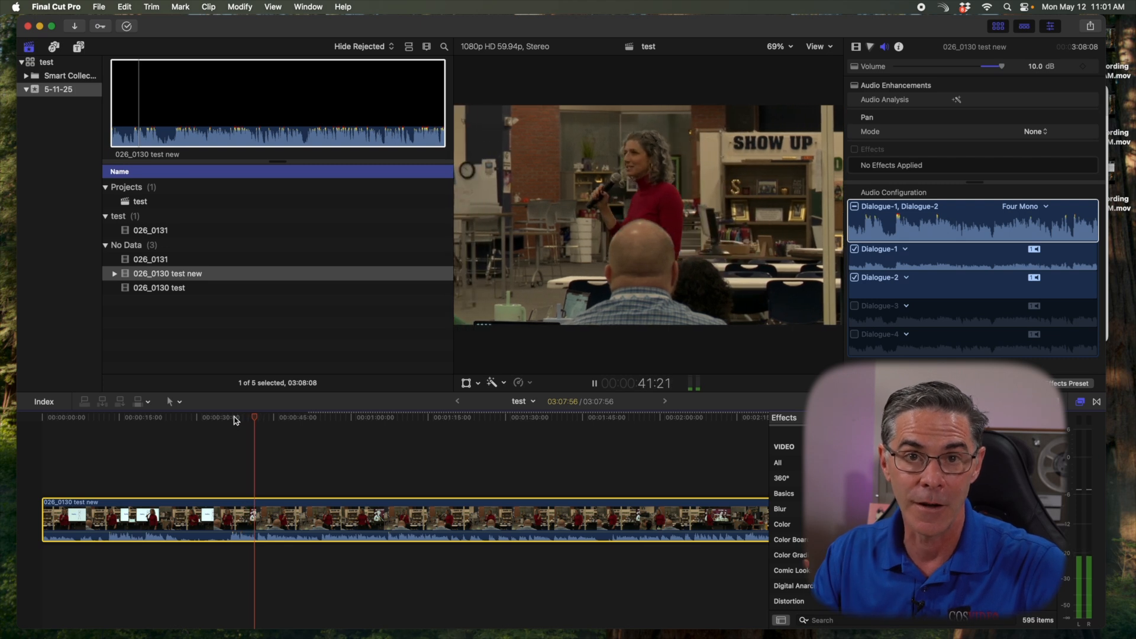
{"action": "key", "text": "space"}
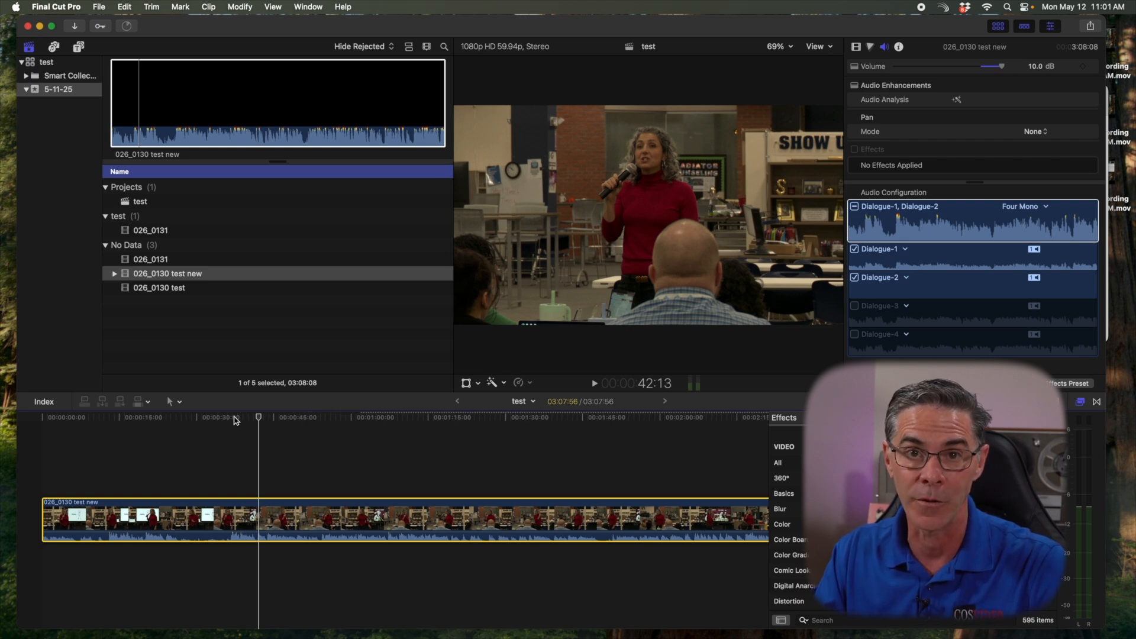
{"action": "key", "text": "space"}
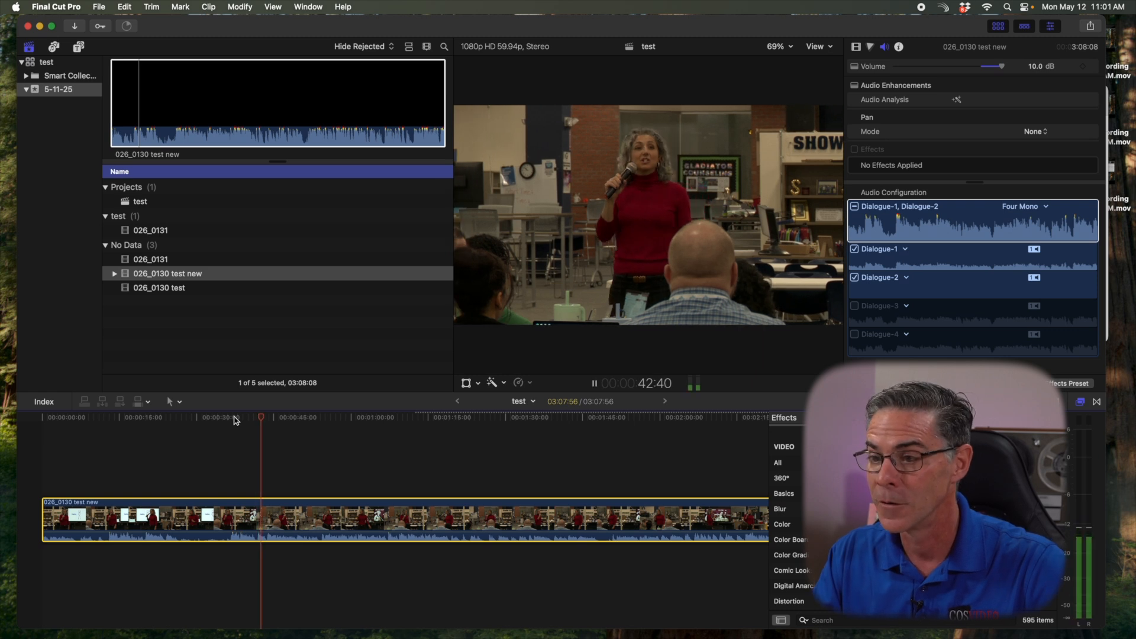